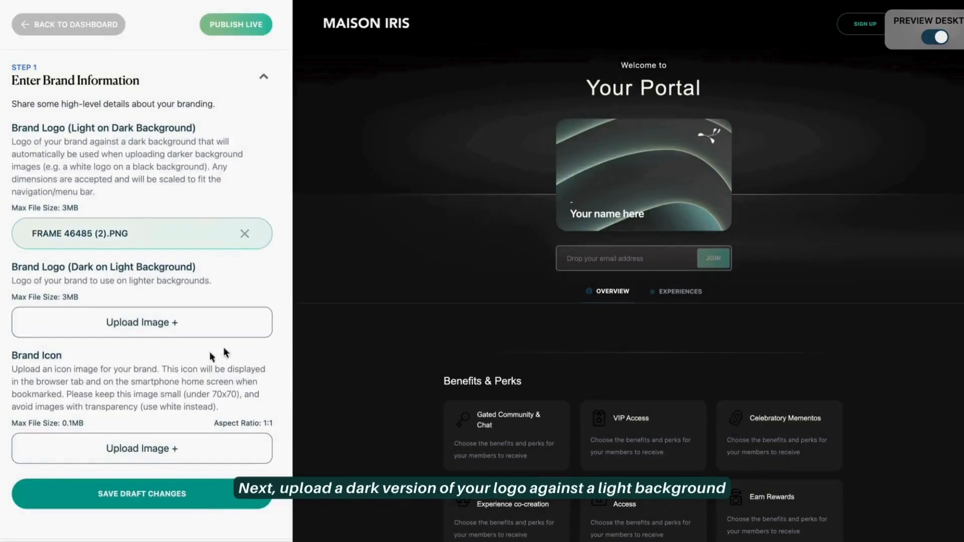
# Step: Upload MAISON IRIS (5).PNG as the dark-on-light brand logo, cropped to include the whole wordmark, and save the crop
pyautogui.click(150, 334)
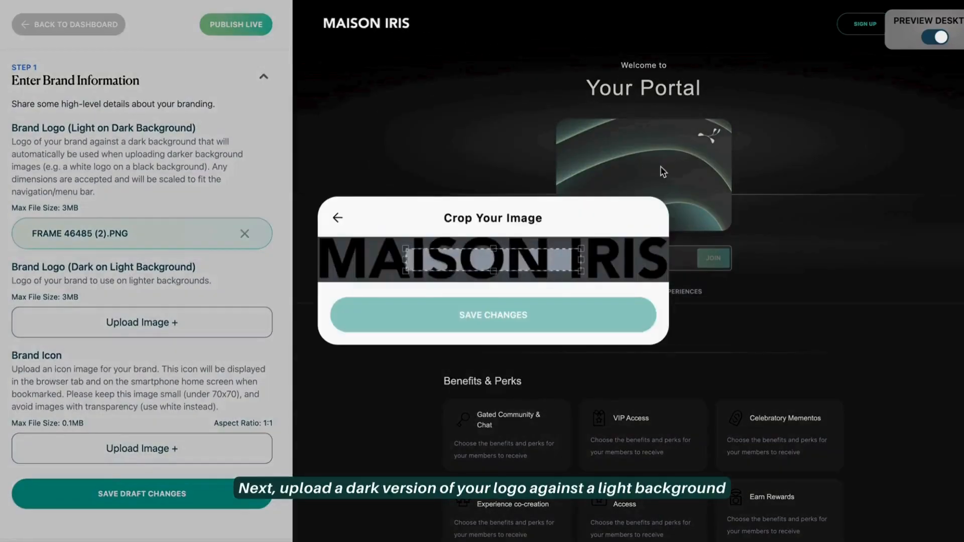
pyautogui.moveTo(507, 252); pyautogui.dragTo(452, 241)
pyautogui.moveTo(496, 264); pyautogui.dragTo(710, 287)
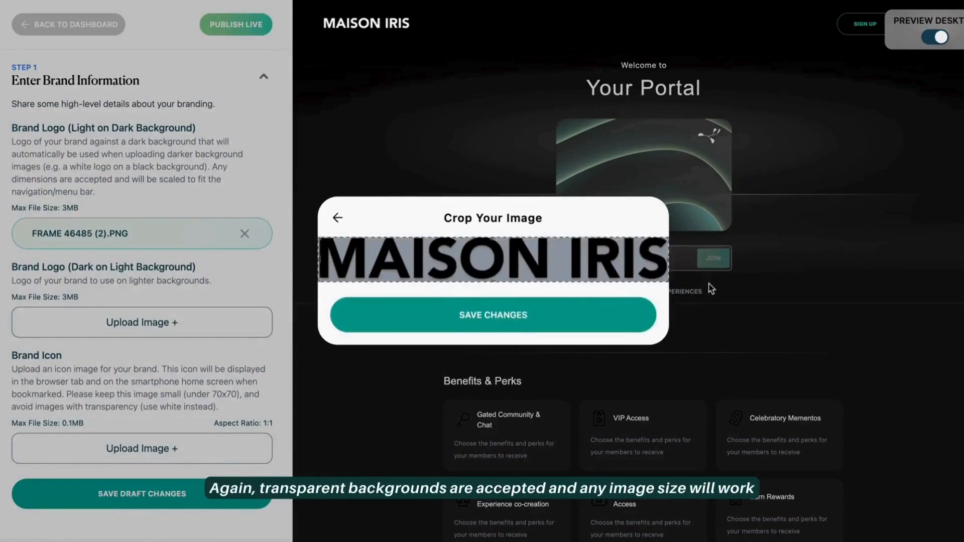
pyautogui.click(492, 327)
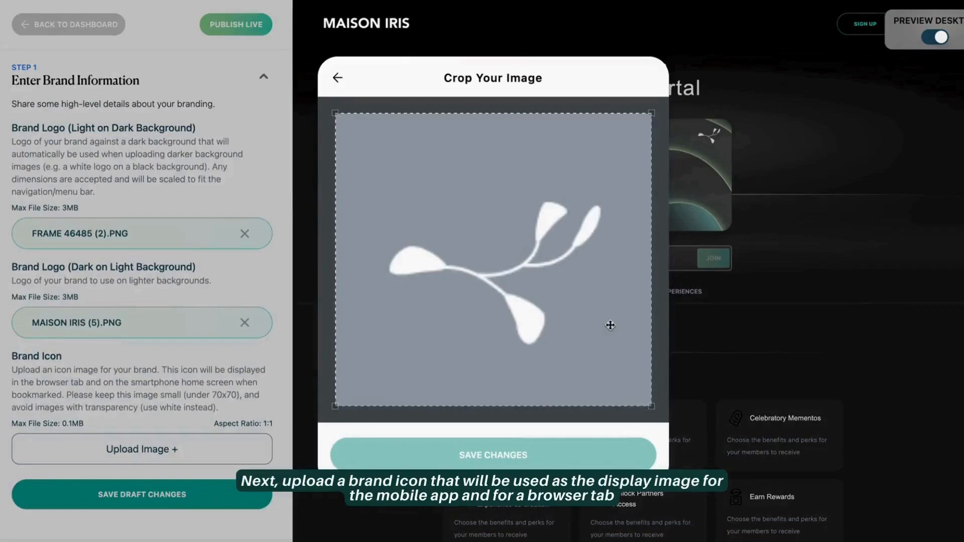
# Step: Crop FRAME 52748.PNG closely around the branch symbol as the brand icon, and save the brand information draft
pyautogui.moveTo(651, 406); pyautogui.dragTo(625, 382)
pyautogui.moveTo(335, 111); pyautogui.dragTo(372, 138)
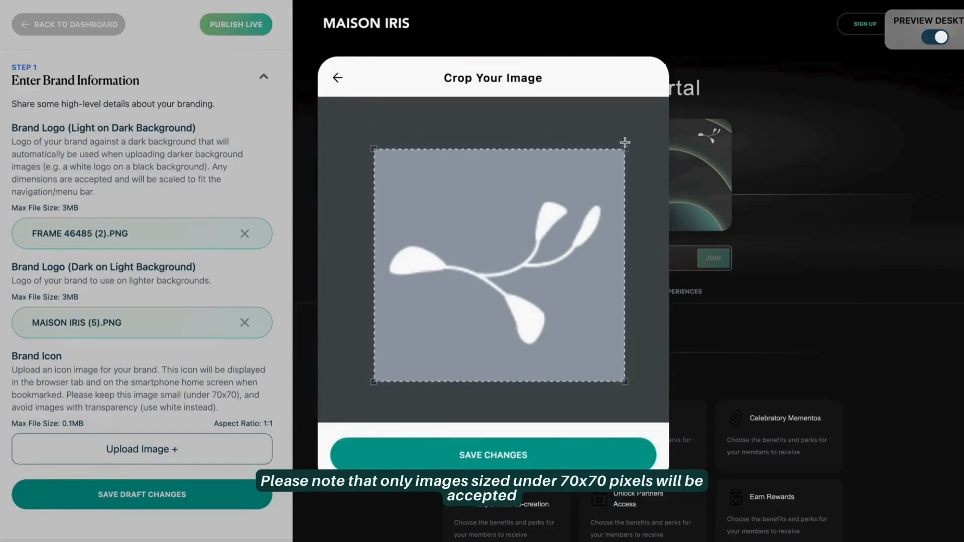
pyautogui.moveTo(627, 148); pyautogui.dragTo(612, 161)
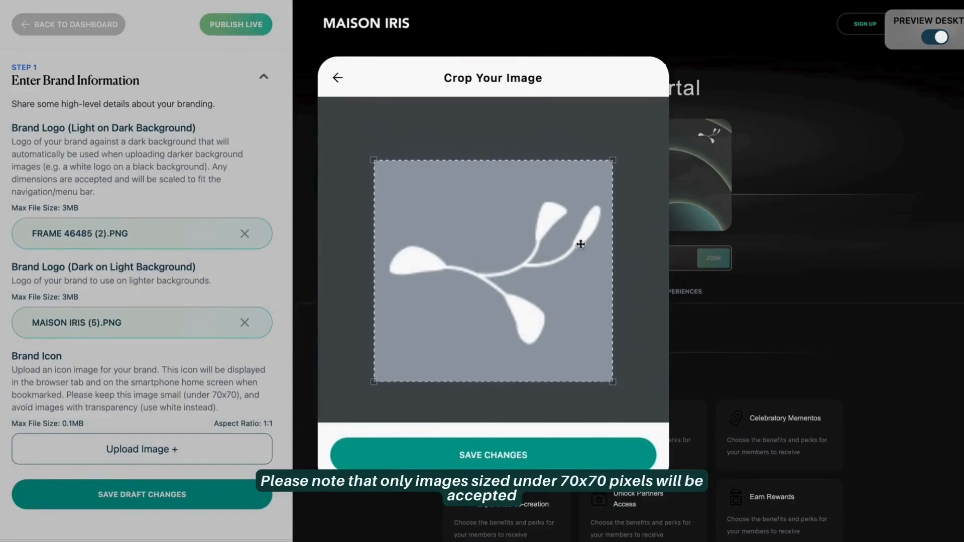
pyautogui.moveTo(573, 258); pyautogui.dragTo(575, 253)
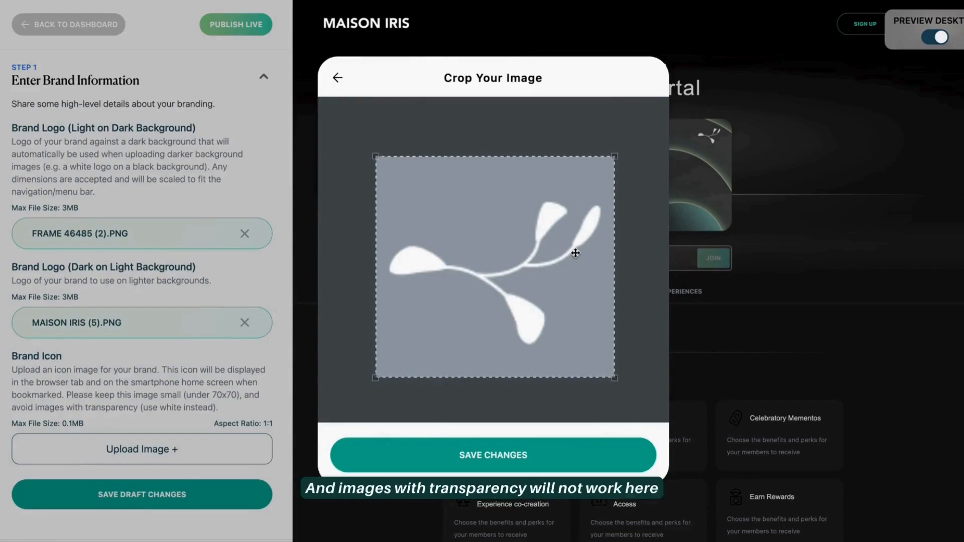
pyautogui.click(548, 459)
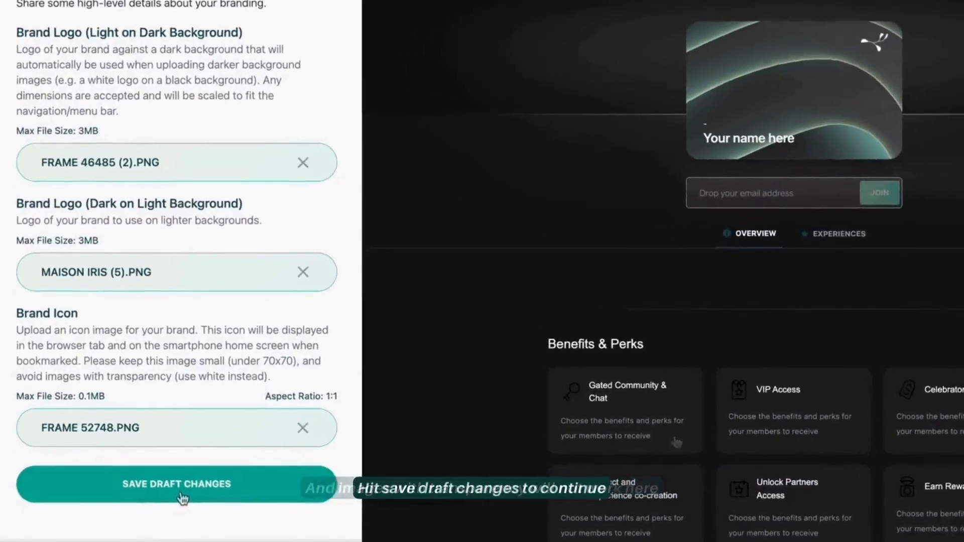
pyautogui.click(182, 497)
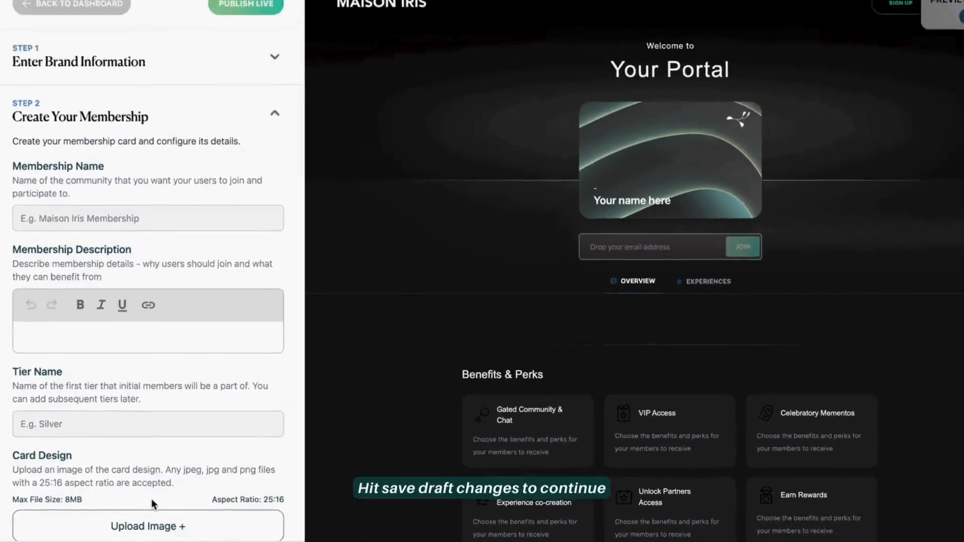
# Step: Name the membership "Maison Iris World" and add a "Welcome" line at the start of its description
pyautogui.scroll(-1, 152, 494)
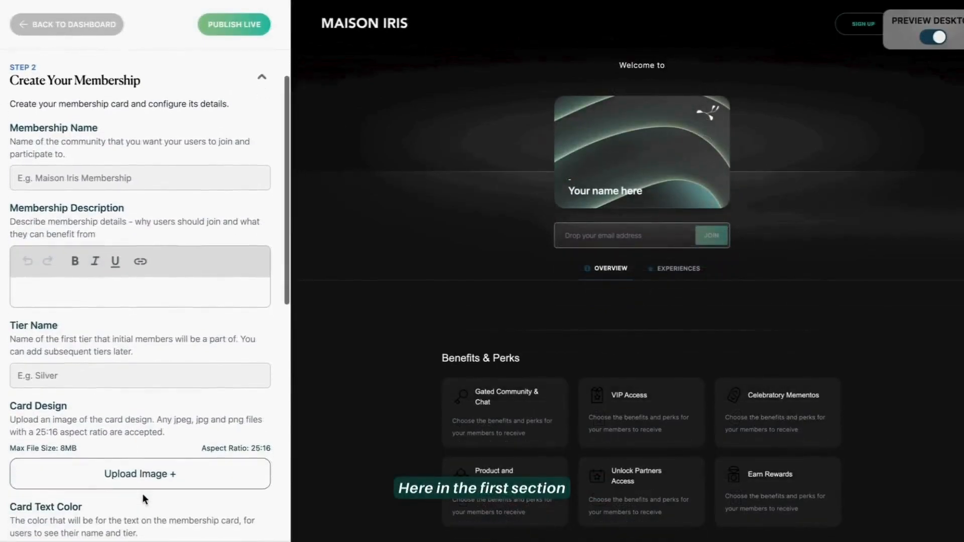
pyautogui.click(171, 179)
pyautogui.write('Maison Iris World')
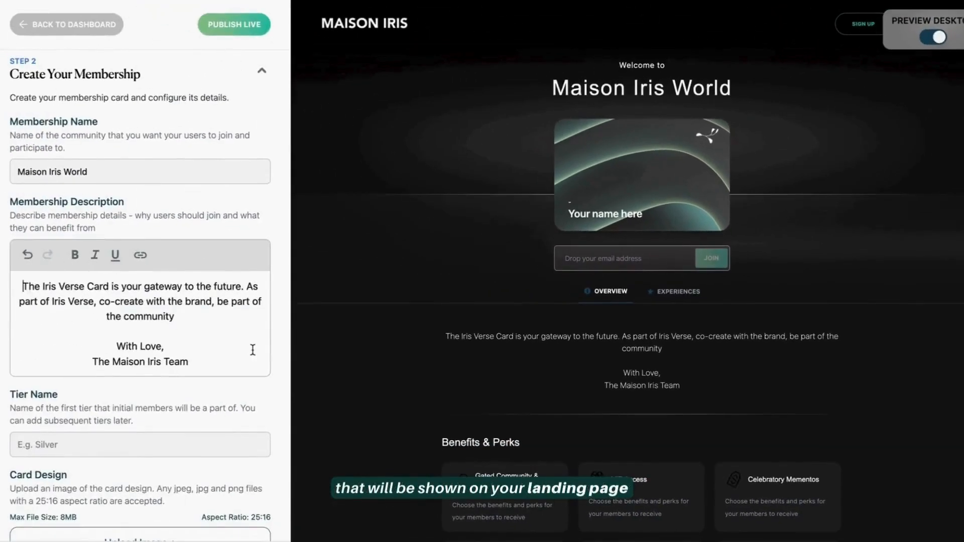
pyautogui.press('Return')
pyautogui.write('Welcome')
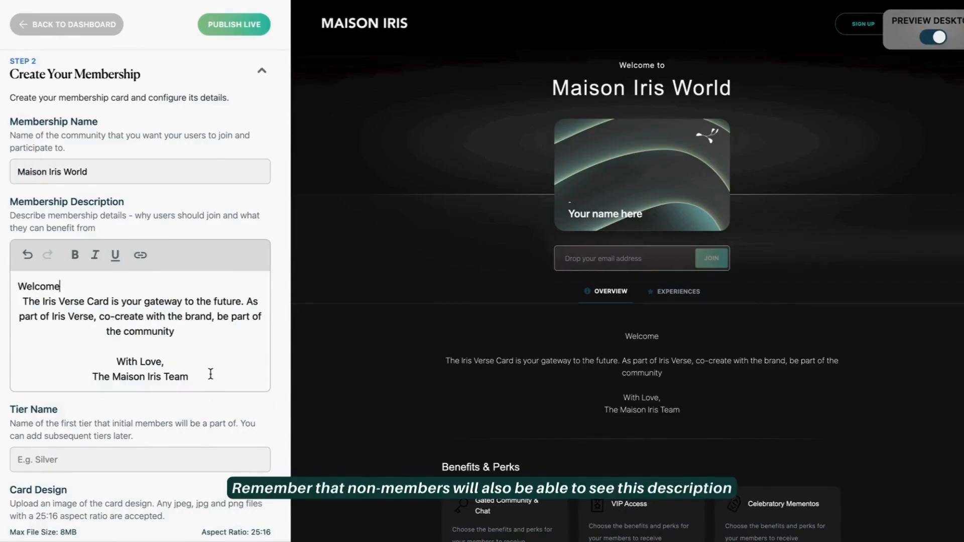
# Step: Set the membership's tier name to "Iris Verse"
pyautogui.scroll(-2, 210, 374)
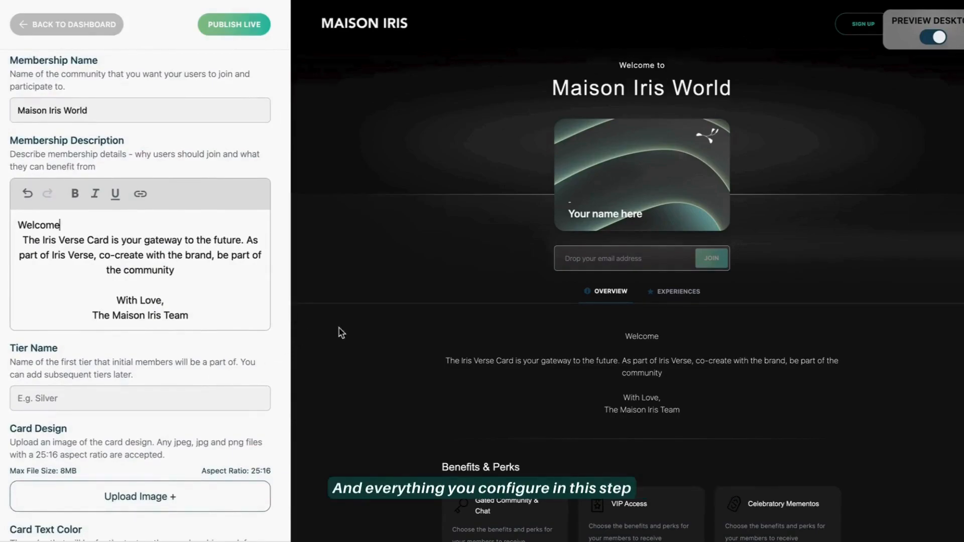
pyautogui.scroll(-3, 218, 357)
pyautogui.click(140, 293)
pyautogui.write('Iris Verse')
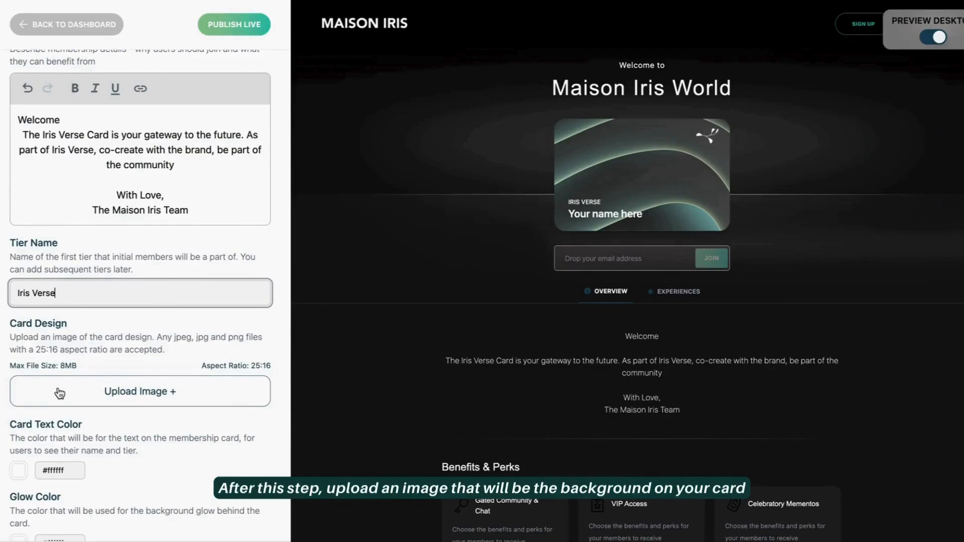
# Step: Upload GROUP 46488.PNG as the card design, cropped to nearly the full image just inside its edges, and save the crop
pyautogui.scroll(4, 59, 392)
pyautogui.scroll(-2, 58, 387)
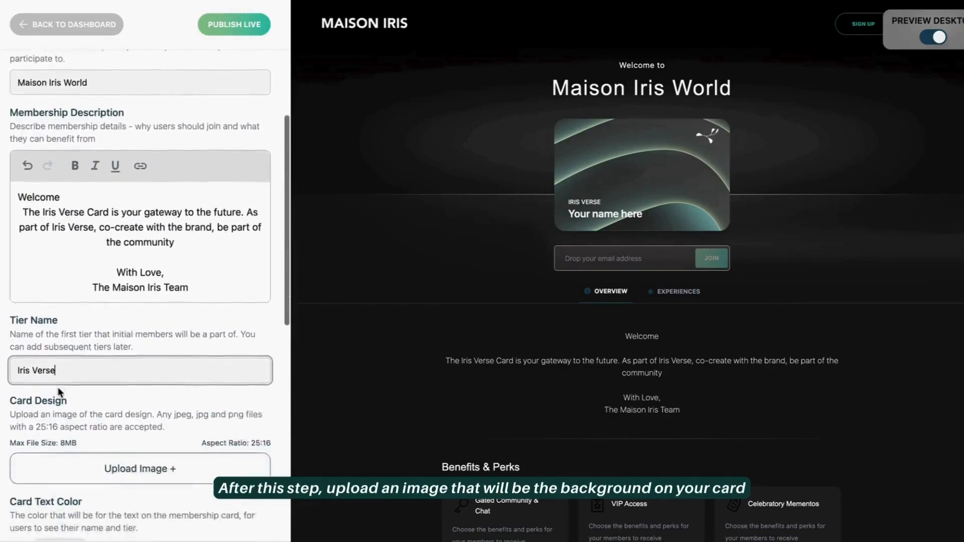
pyautogui.scroll(-3, 58, 387)
pyautogui.click(115, 361)
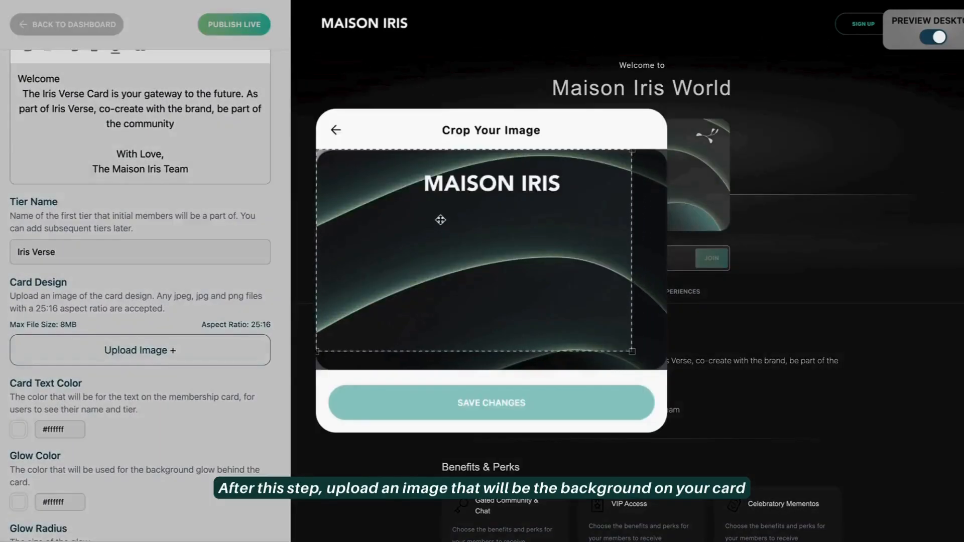
pyautogui.moveTo(631, 353); pyautogui.dragTo(692, 392)
pyautogui.moveTo(558, 284); pyautogui.dragTo(563, 284)
pyautogui.moveTo(669, 155); pyautogui.dragTo(662, 156)
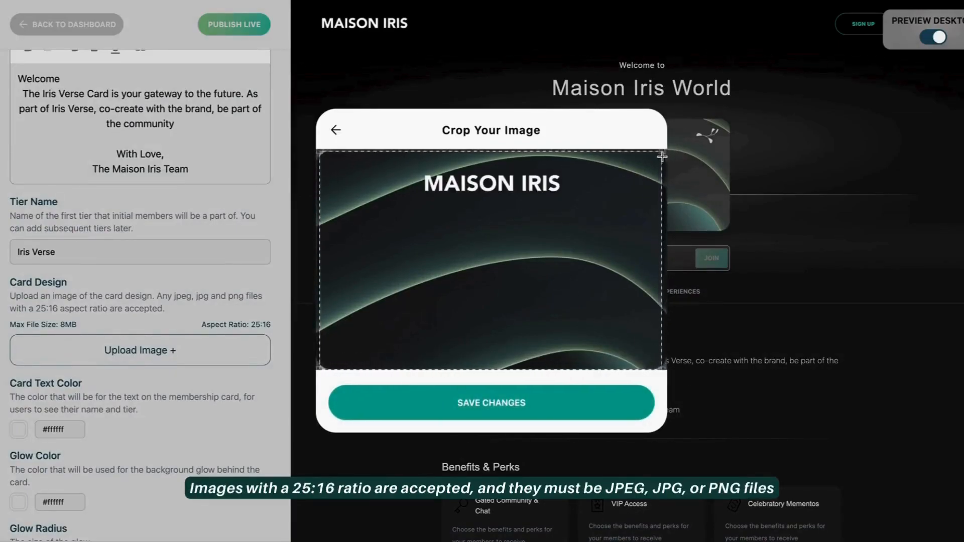
pyautogui.moveTo(319, 149); pyautogui.dragTo(323, 153)
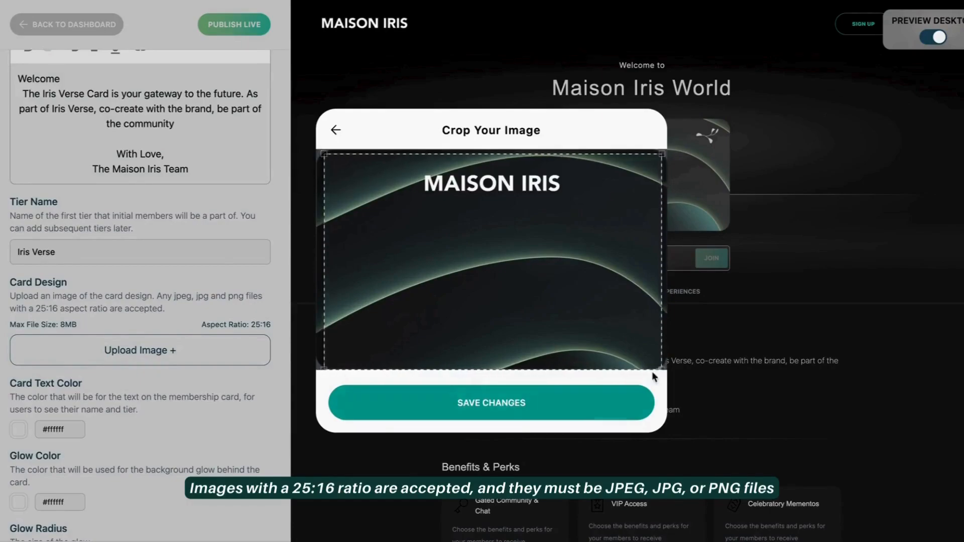
pyautogui.moveTo(663, 370); pyautogui.dragTo(653, 361)
pyautogui.moveTo(552, 312); pyautogui.dragTo(554, 312)
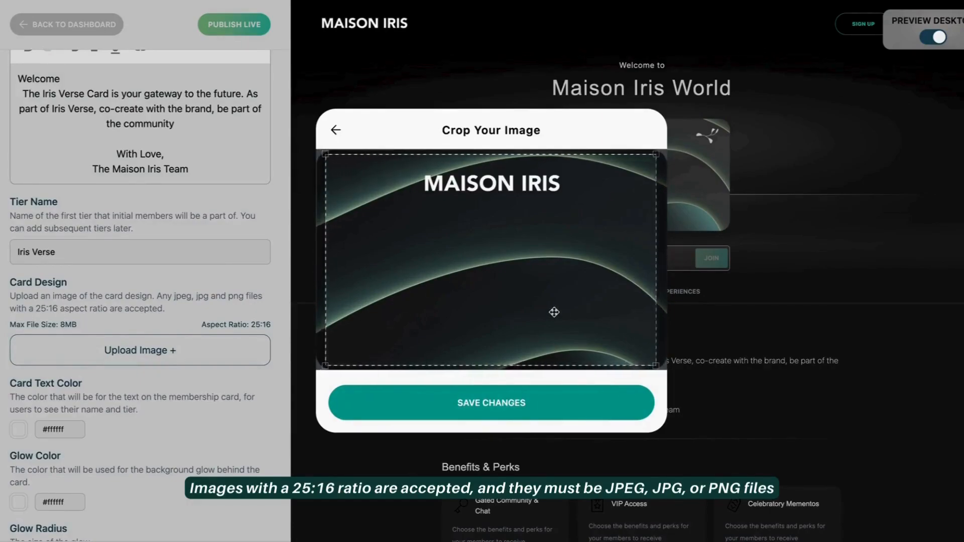
pyautogui.click(527, 411)
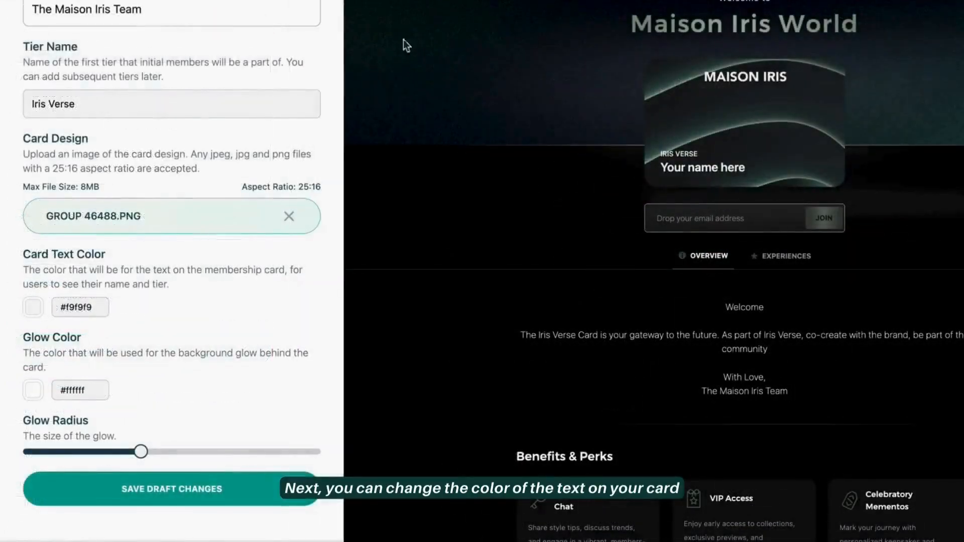
# Step: Try a dark color from the spectrum for the card text, and set it to #A6A6A6
pyautogui.click(33, 307)
pyautogui.moveTo(122, 371); pyautogui.dragTo(67, 425)
pyautogui.tripleClick(79, 306)
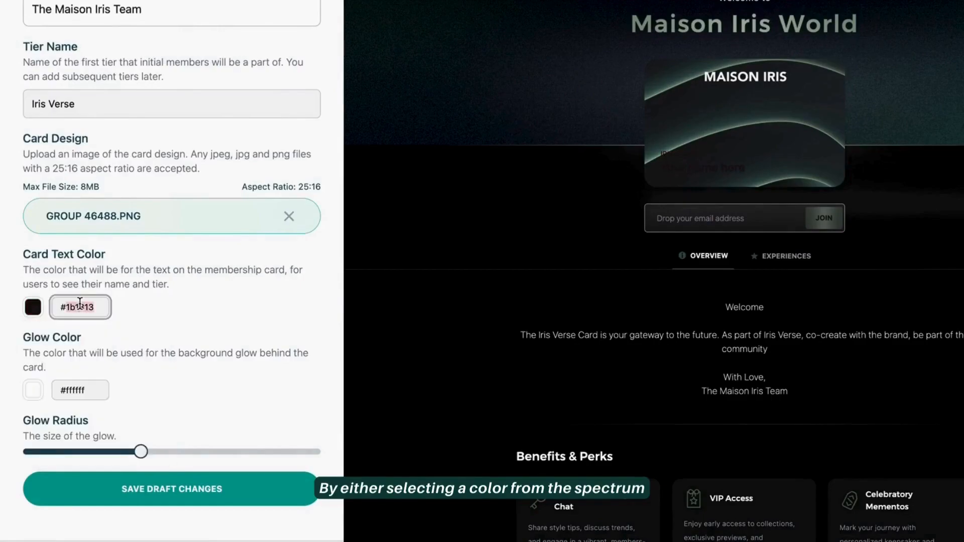
pyautogui.write('#A6A6A6')
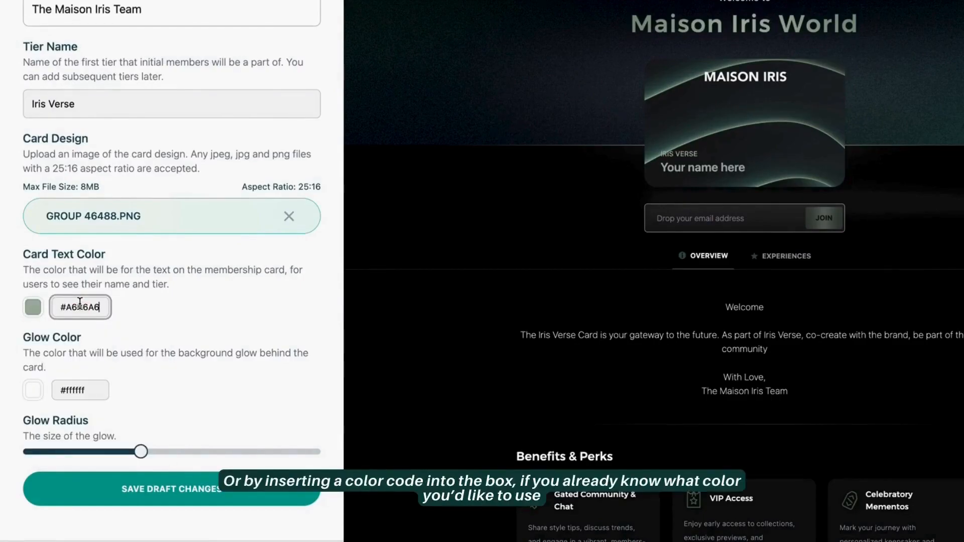
# Step: Try a dark purple card text color from the spectrum, and set the card text to white, #ffffff
pyautogui.click(38, 313)
pyautogui.moveTo(45, 396); pyautogui.dragTo(131, 408)
pyautogui.moveTo(125, 453); pyautogui.dragTo(133, 453)
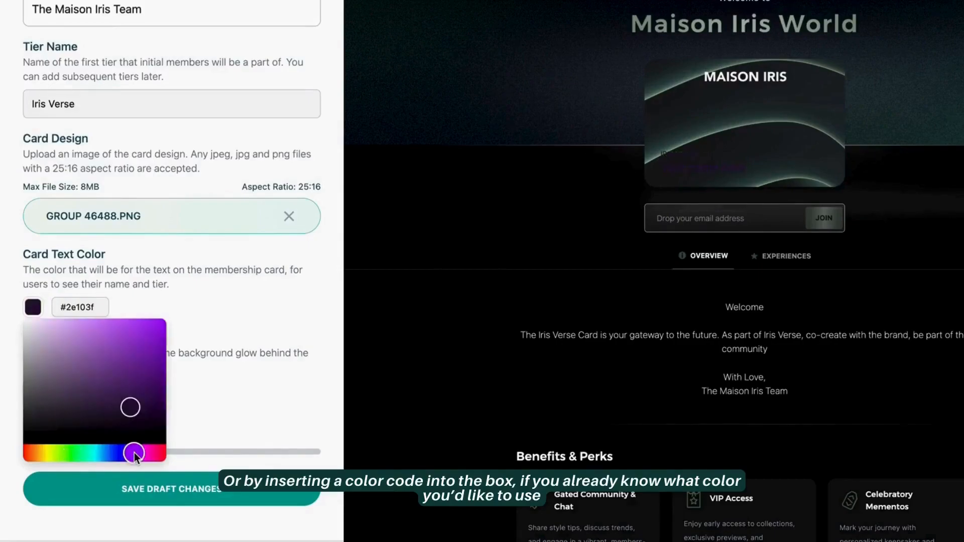
pyautogui.click(92, 454)
pyautogui.moveTo(133, 412)
pyautogui.mouseDown()
pyautogui.moveTo(103, 323)
pyautogui.moveTo(76, 347)
pyautogui.moveTo(11, 308)
pyautogui.mouseUp()
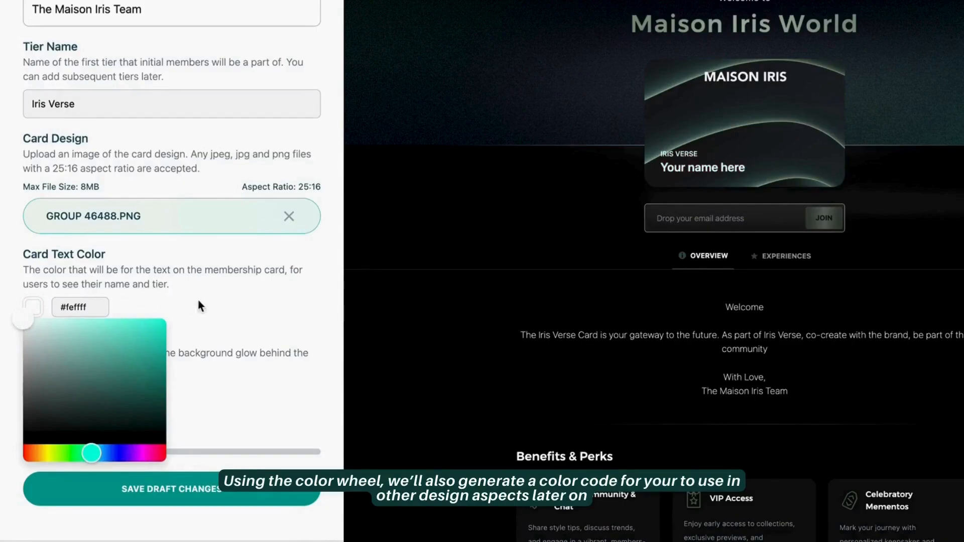
pyautogui.click(201, 299)
pyautogui.click(35, 312)
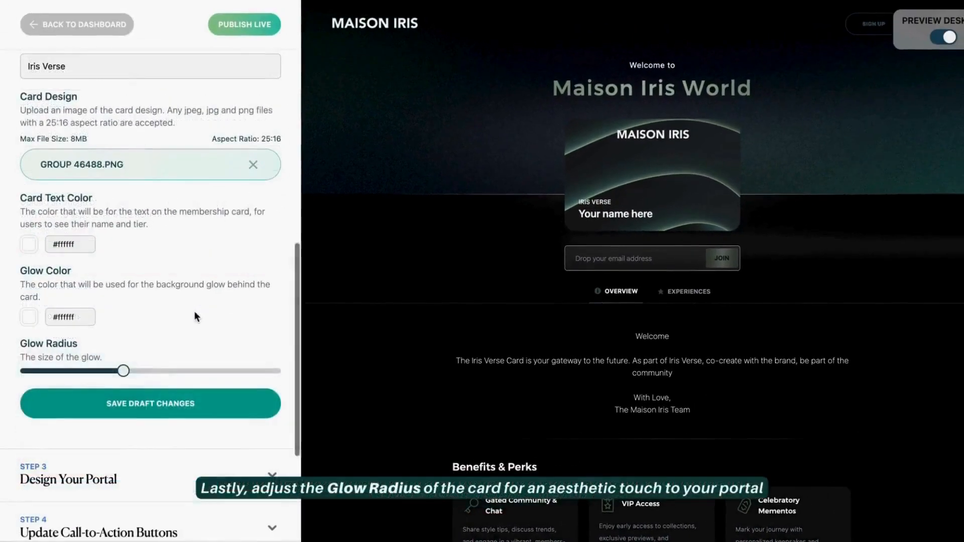
# Step: Set the card's glow color to bright green #28ffcb, enlarge the glow radius to about 60% of its range, and save the draft
pyautogui.click(30, 318)
pyautogui.moveTo(23, 330)
pyautogui.mouseDown()
pyautogui.moveTo(76, 402)
pyautogui.moveTo(29, 344)
pyautogui.moveTo(11, 341)
pyautogui.mouseUp()
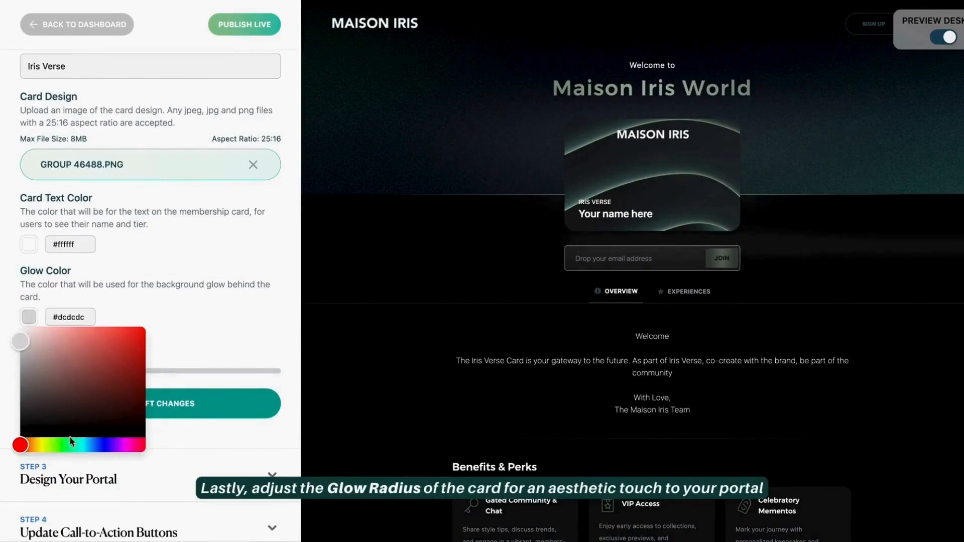
pyautogui.click(67, 445)
pyautogui.moveTo(124, 332)
pyautogui.mouseDown()
pyautogui.moveTo(126, 318)
pyautogui.moveTo(137, 318)
pyautogui.moveTo(129, 324)
pyautogui.mouseUp()
pyautogui.moveTo(122, 371); pyautogui.dragTo(181, 371)
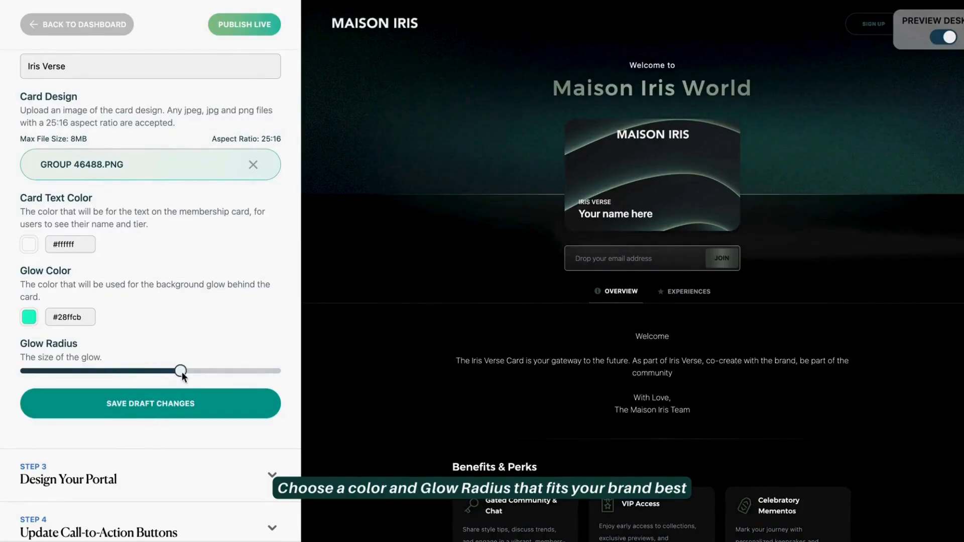
pyautogui.click(155, 403)
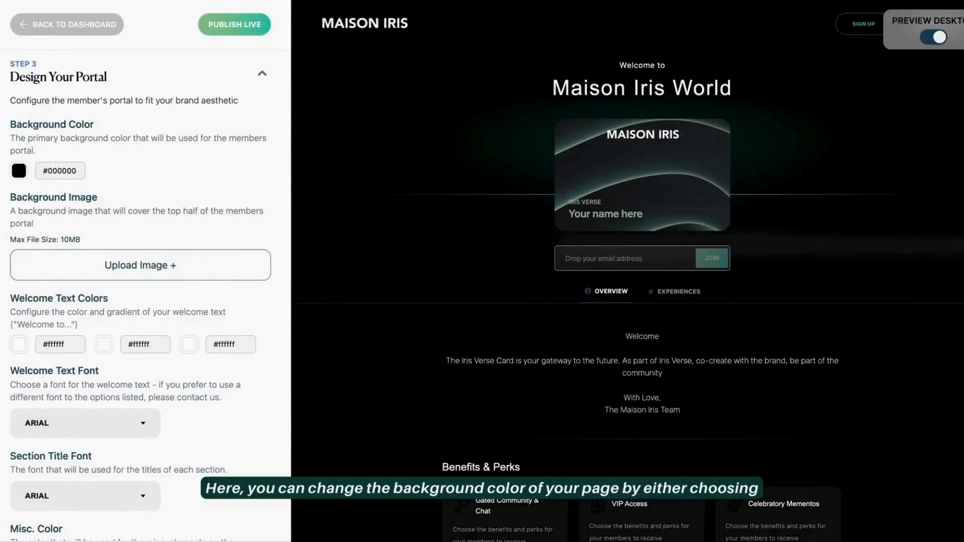
# Step: Choose black #000000 as the portal background color, and save UNTITLED DESIGN (12) 1.PNG as background image with the crop area moved up
pyautogui.click(20, 173)
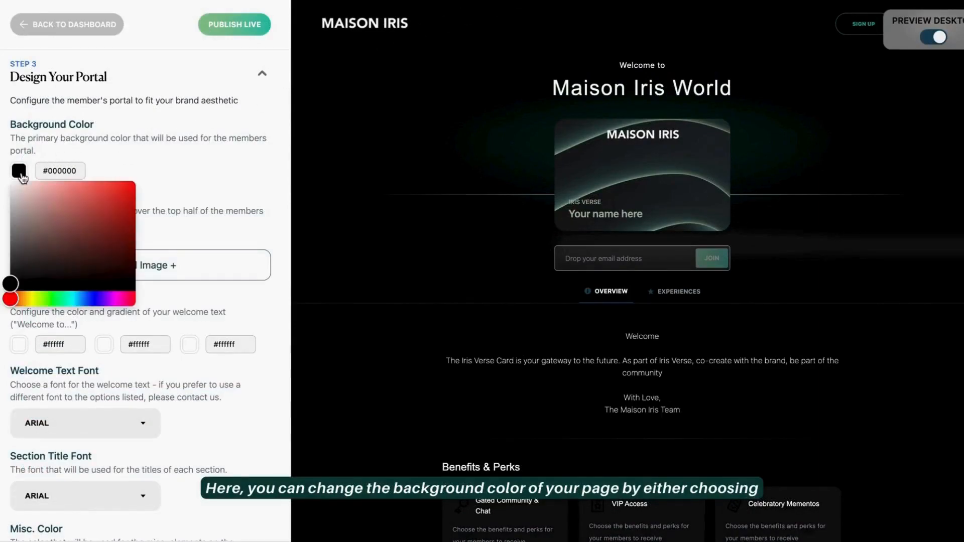
pyautogui.moveTo(12, 284); pyautogui.dragTo(2, 320)
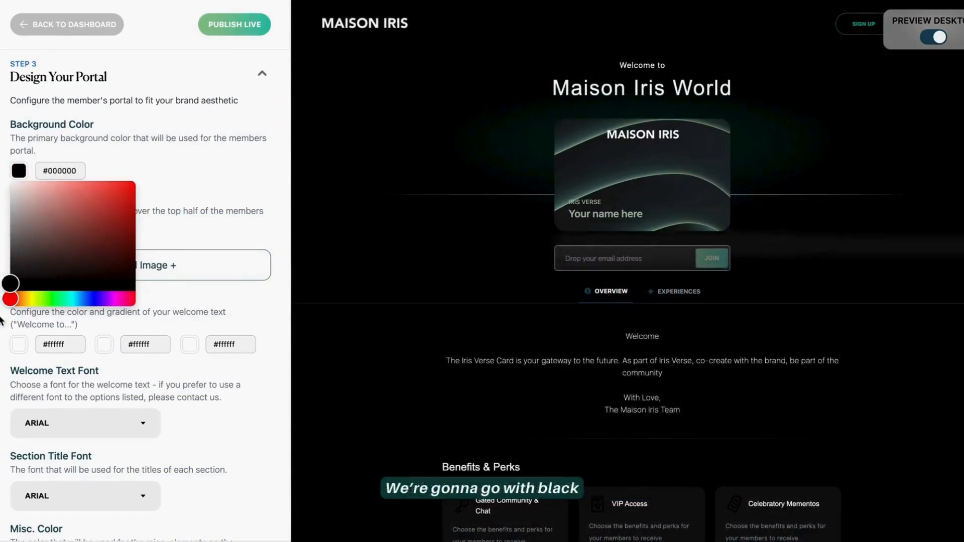
pyautogui.click(213, 171)
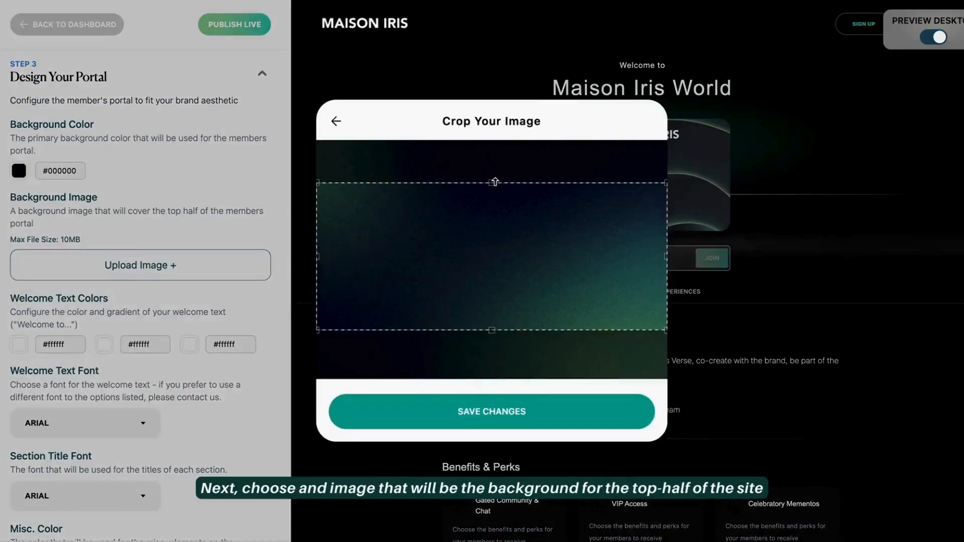
pyautogui.moveTo(499, 265); pyautogui.dragTo(499, 241)
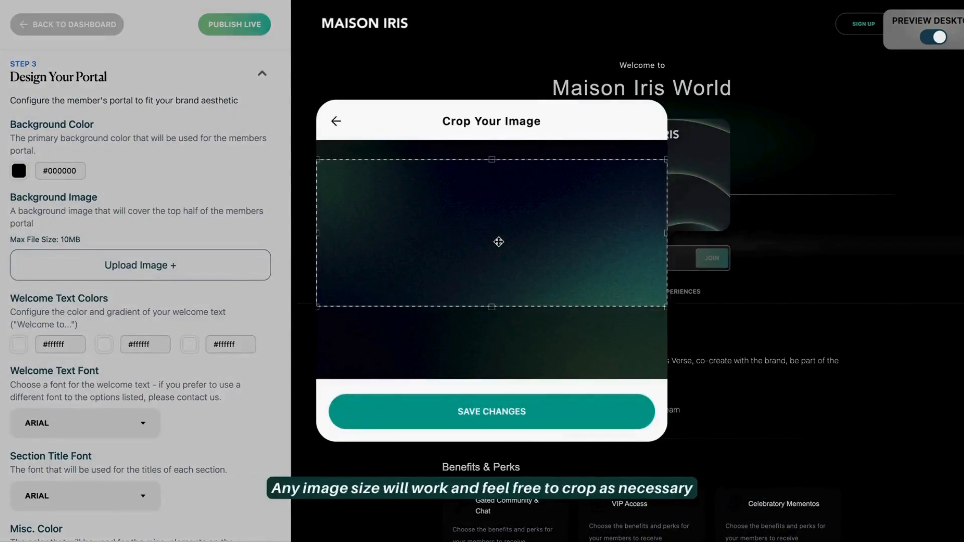
pyautogui.click(494, 425)
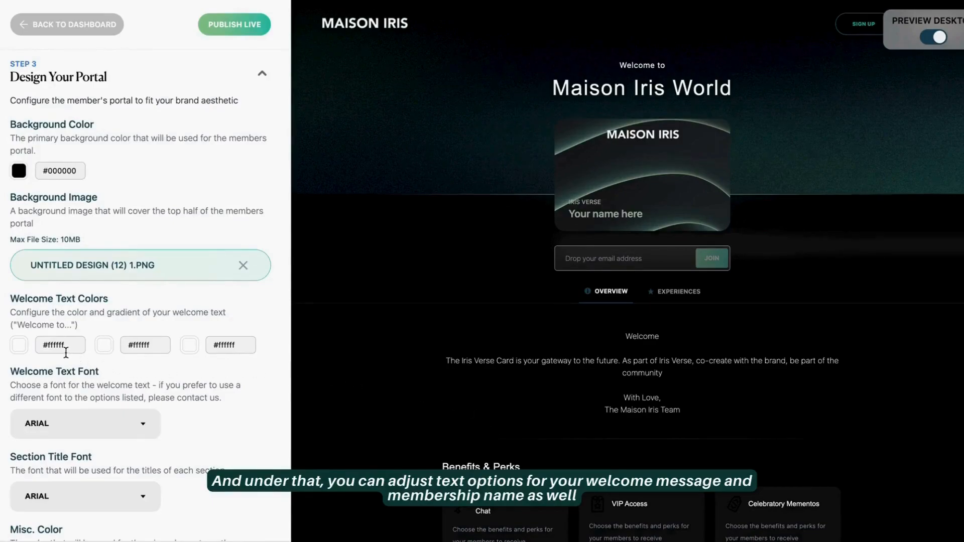
# Step: Set the three welcome text gradient colors to #546556, #A8B7A7 and #546556
pyautogui.scroll(-3, 67, 360)
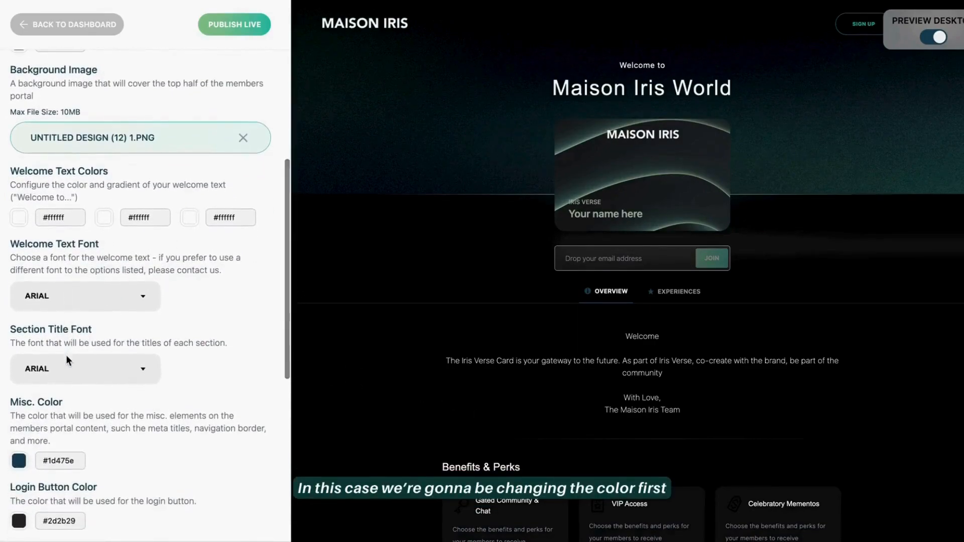
pyautogui.click(19, 217)
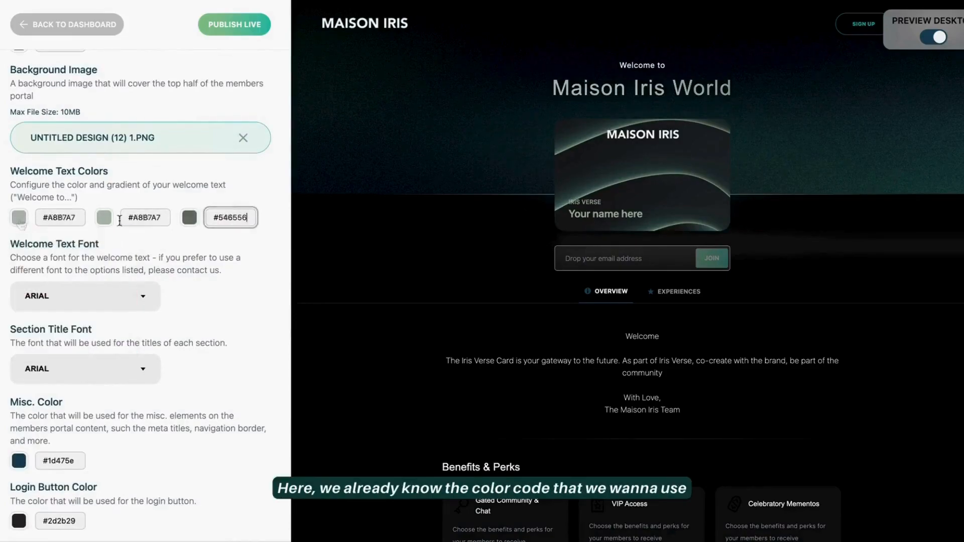
pyautogui.doubleClick(60, 221)
pyautogui.write('#546556')
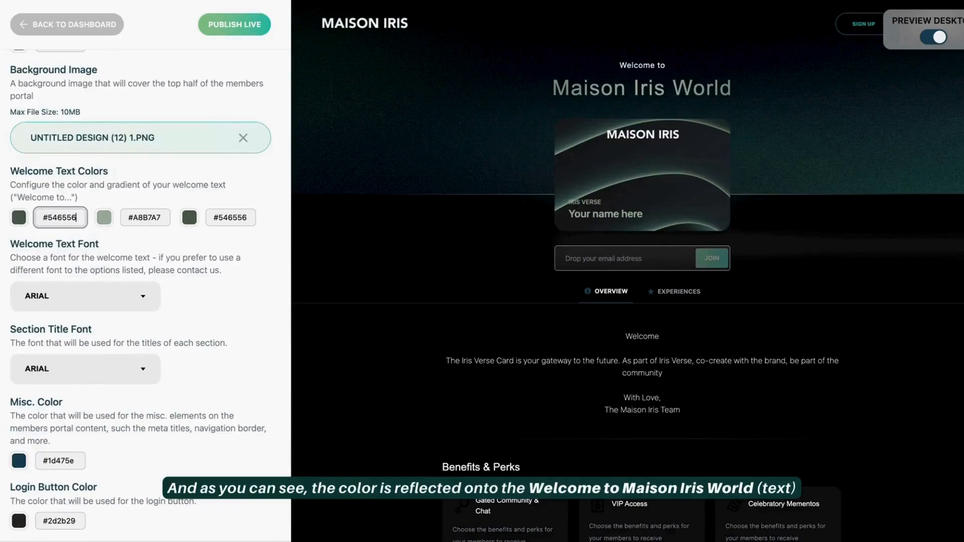
# Step: Try near-white #f6fff7 as the first gradient color of the welcome text
pyautogui.scroll(-2, 145, 296)
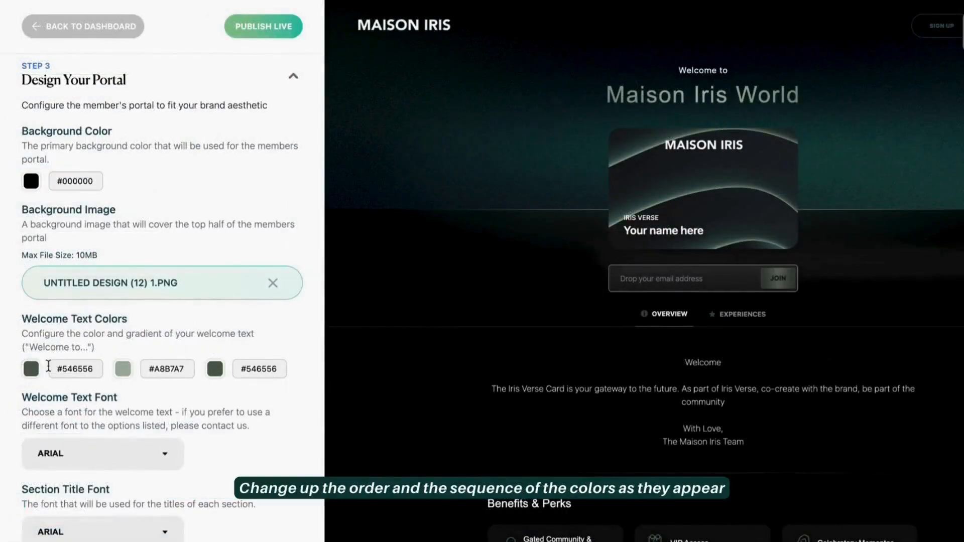
pyautogui.click(31, 369)
pyautogui.moveTo(51, 449); pyautogui.dragTo(27, 317)
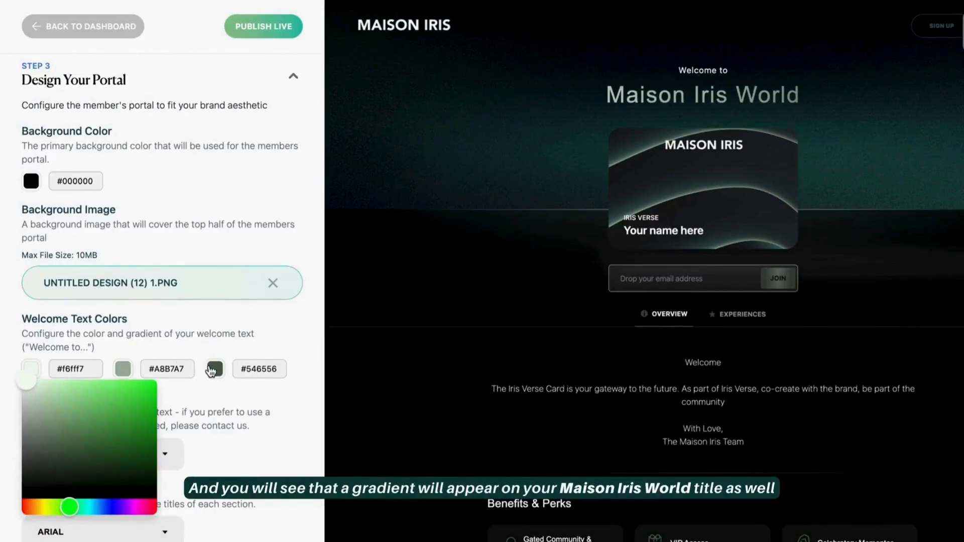
pyautogui.click(169, 375)
pyautogui.click(254, 372)
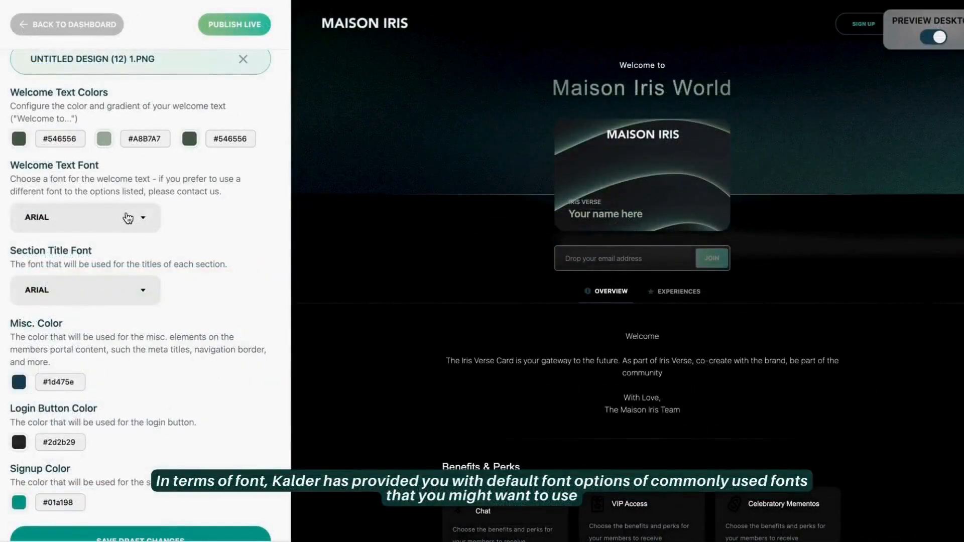
# Step: Try Inter and one other font from the list for the welcome text
pyautogui.click(128, 220)
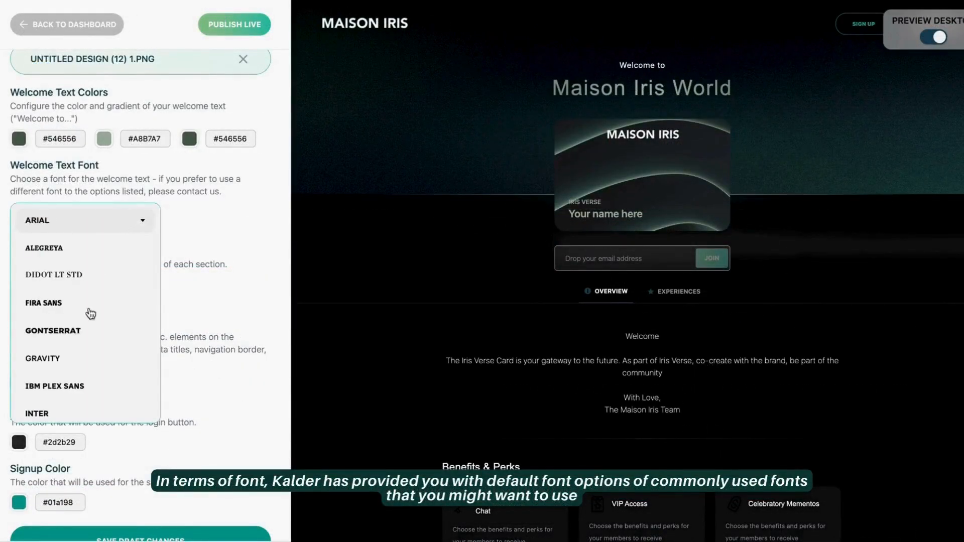
pyautogui.scroll(-2, 90, 307)
pyautogui.click(42, 376)
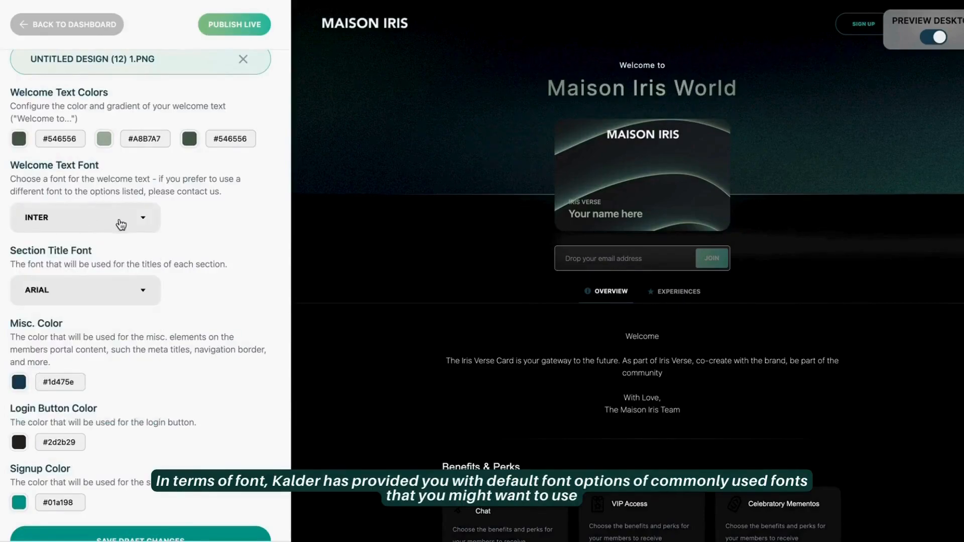
pyautogui.click(120, 221)
pyautogui.click(55, 395)
# Step: Set both the welcome text font and the section title font to Gontserrat
pyautogui.click(118, 223)
pyautogui.click(63, 361)
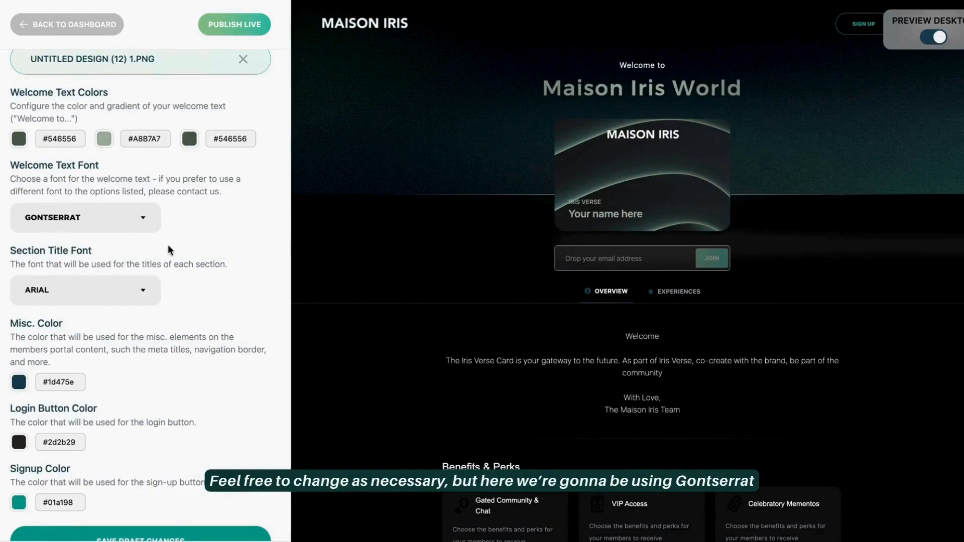
pyautogui.click(132, 299)
pyautogui.click(65, 404)
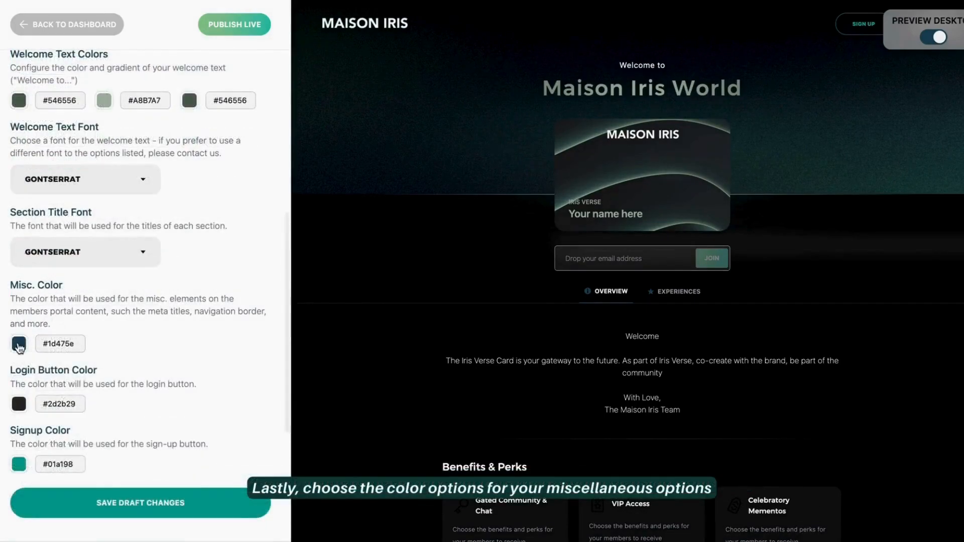
# Step: Change the misc. color of the portal elements to dark gray-green #374E4F
pyautogui.click(19, 343)
pyautogui.moveTo(99, 423)
pyautogui.mouseDown()
pyautogui.moveTo(98, 407)
pyautogui.moveTo(104, 419)
pyautogui.moveTo(115, 404)
pyautogui.moveTo(105, 416)
pyautogui.mouseUp()
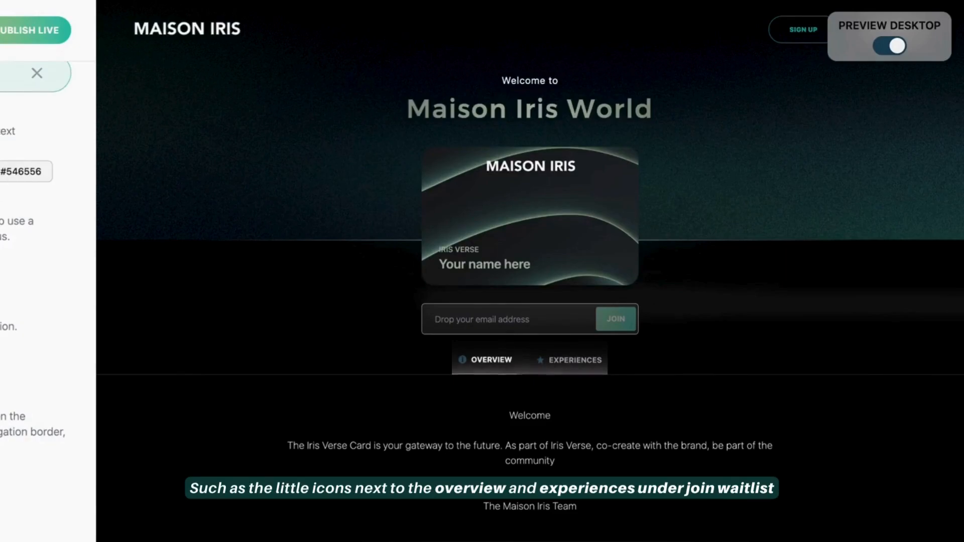
pyautogui.scroll(2, 46, 251)
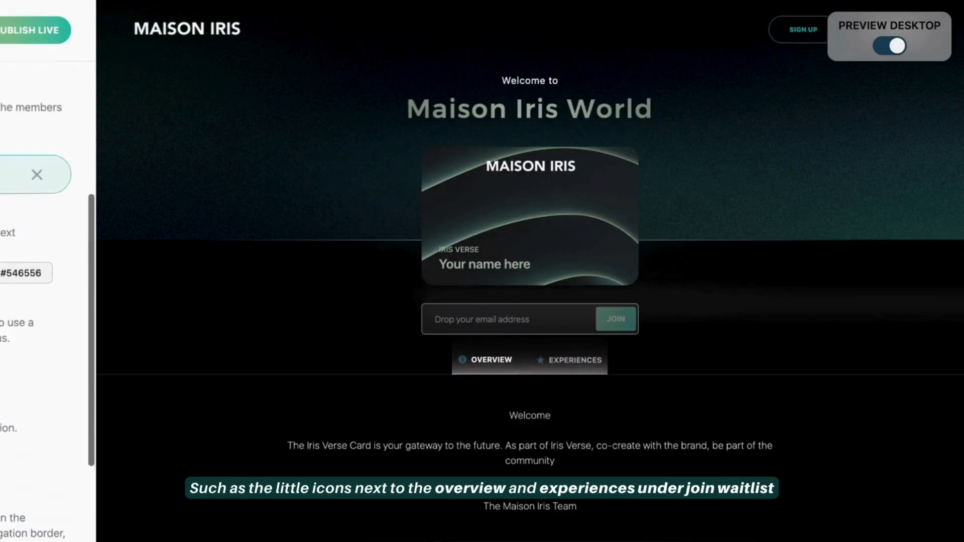
pyautogui.scroll(5, 45, 301)
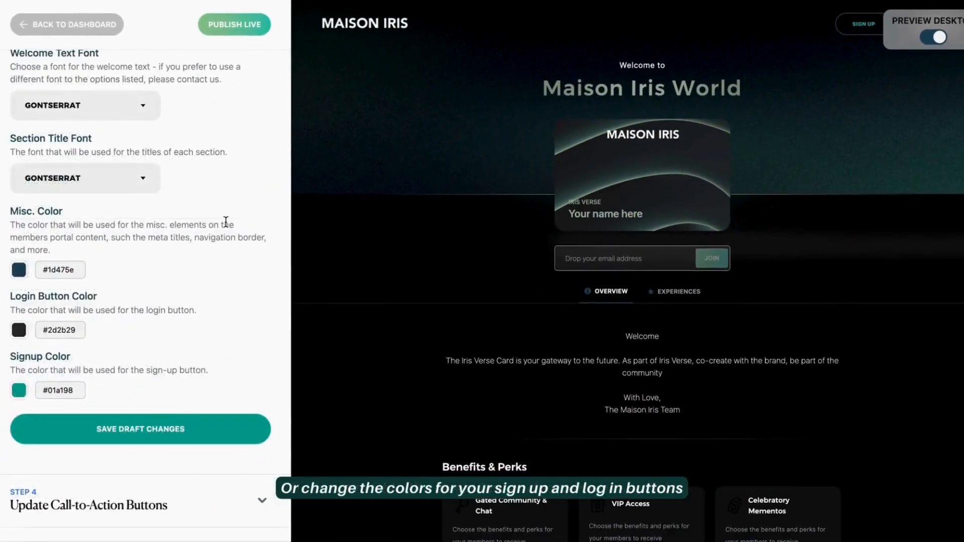
pyautogui.scroll(2, 226, 221)
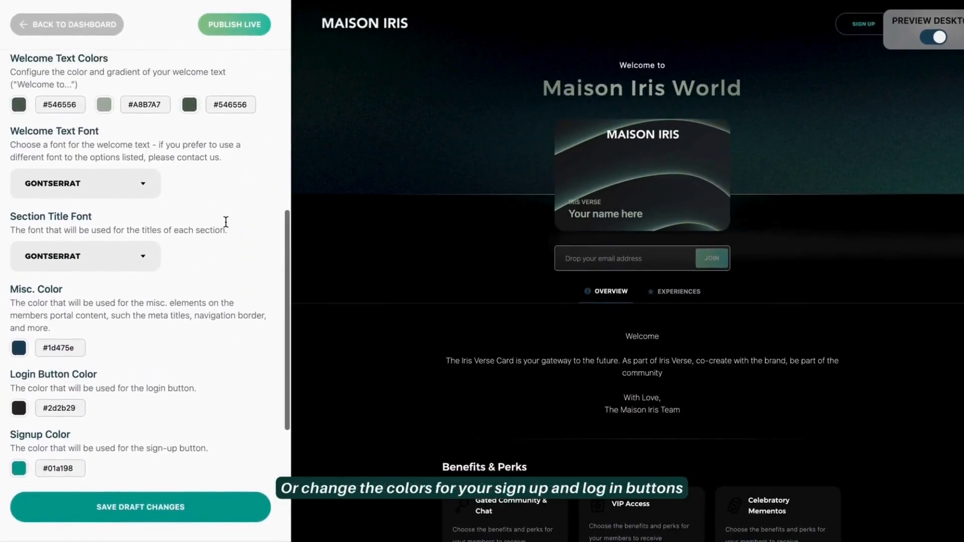
# Step: Set the login button color to near-black #010101 and the signup button color to #374E4F
pyautogui.click(19, 407)
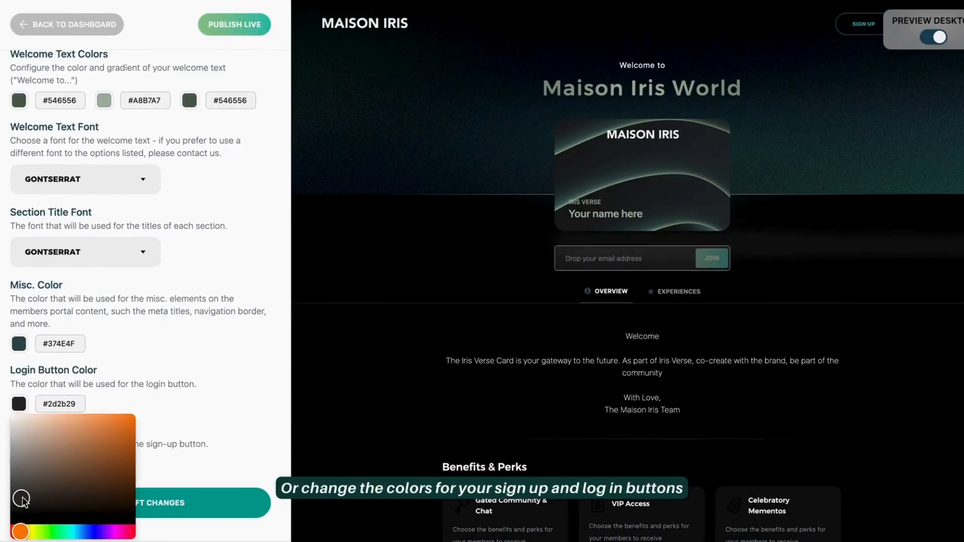
pyautogui.moveTo(21, 498); pyautogui.dragTo(10, 516)
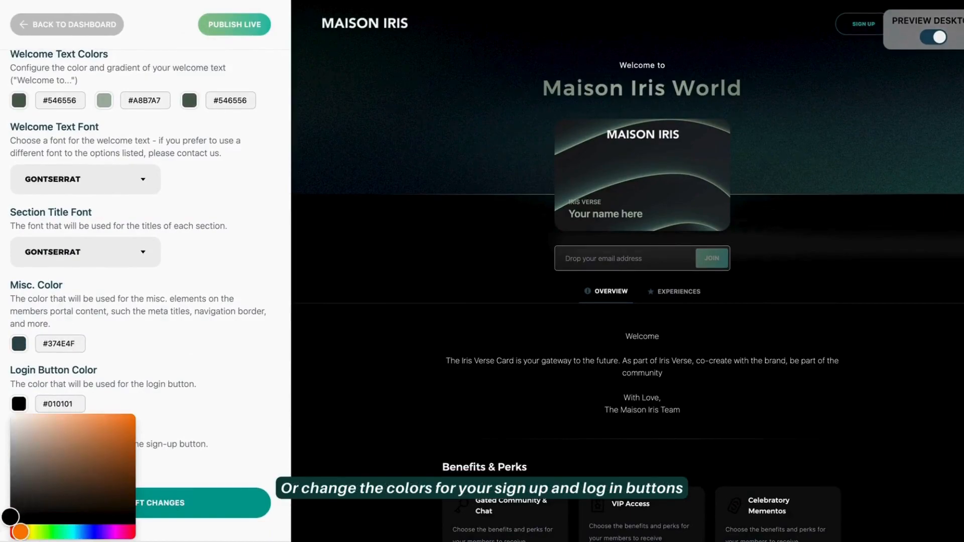
pyautogui.click(174, 367)
pyautogui.scroll(-2, 175, 371)
pyautogui.doubleClick(60, 379)
pyautogui.write('374E4F')
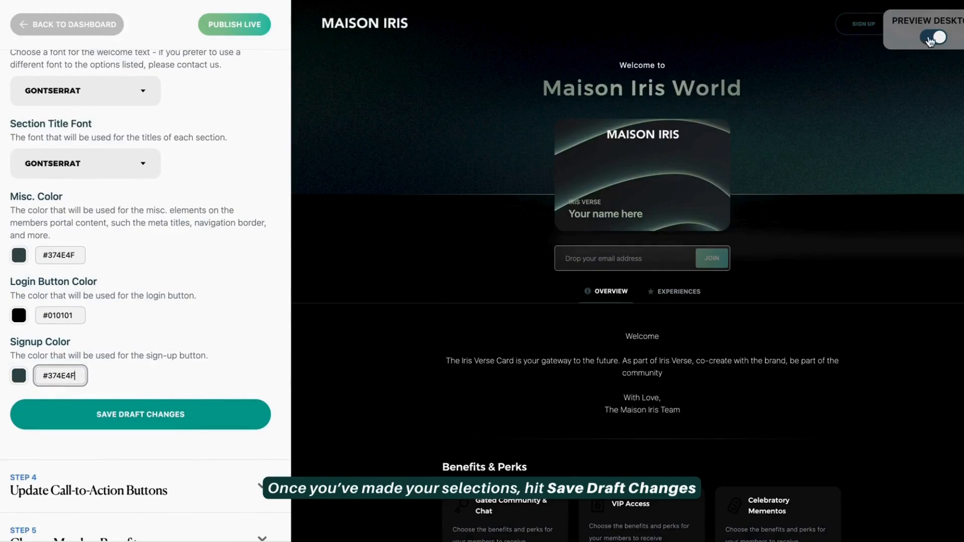
# Step: Switch the desktop preview off and on to refresh the portal view, and save the design draft
pyautogui.click(929, 42)
pyautogui.click(935, 40)
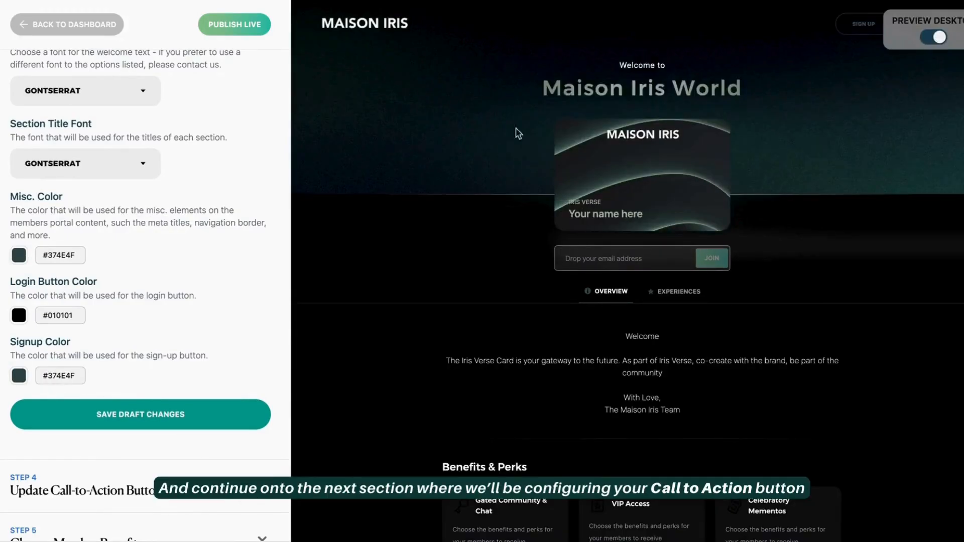
pyautogui.click(159, 412)
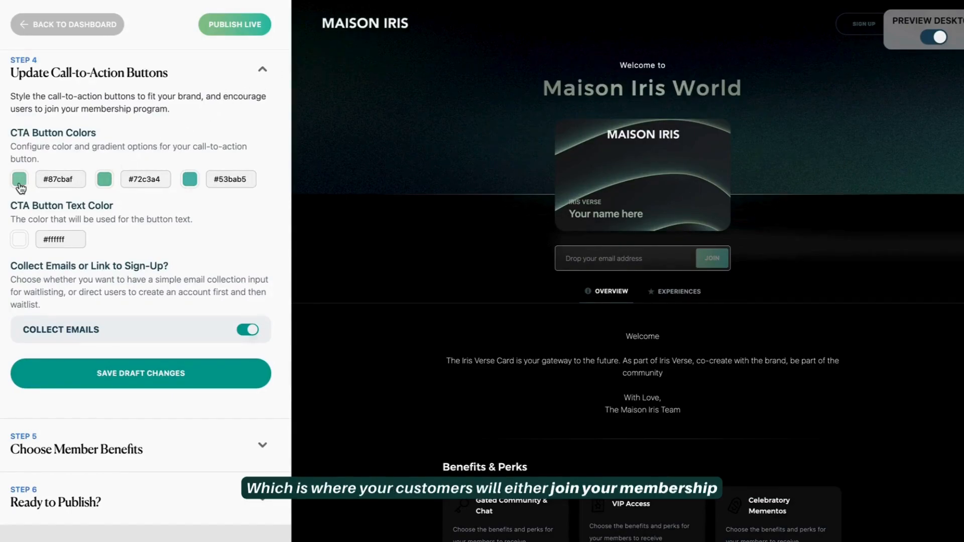
# Step: Set the three call-to-action button gradient colors to #546556, #A8B7A7 and #546556, reusing the welcome text color codes from the portal design
pyautogui.scroll(5, 20, 188)
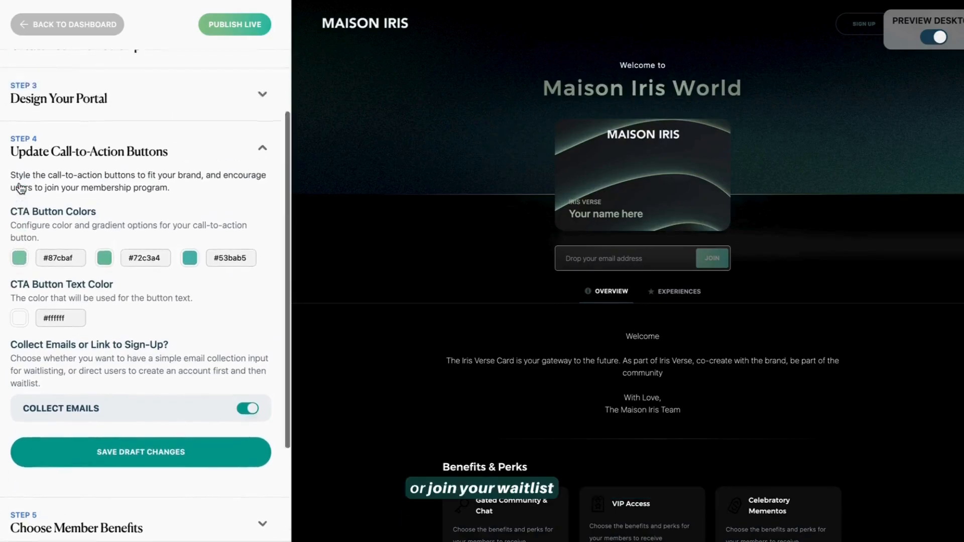
pyautogui.click(262, 146)
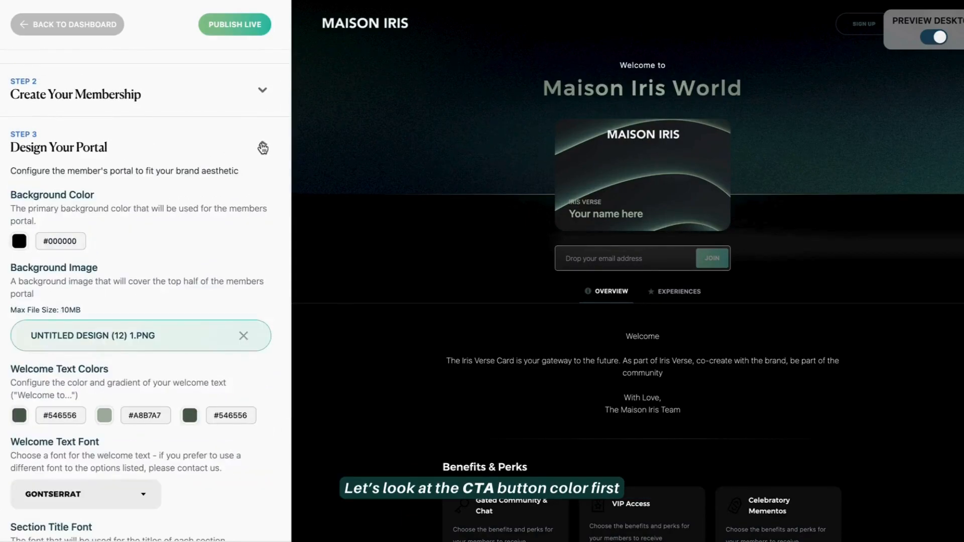
pyautogui.click(67, 409)
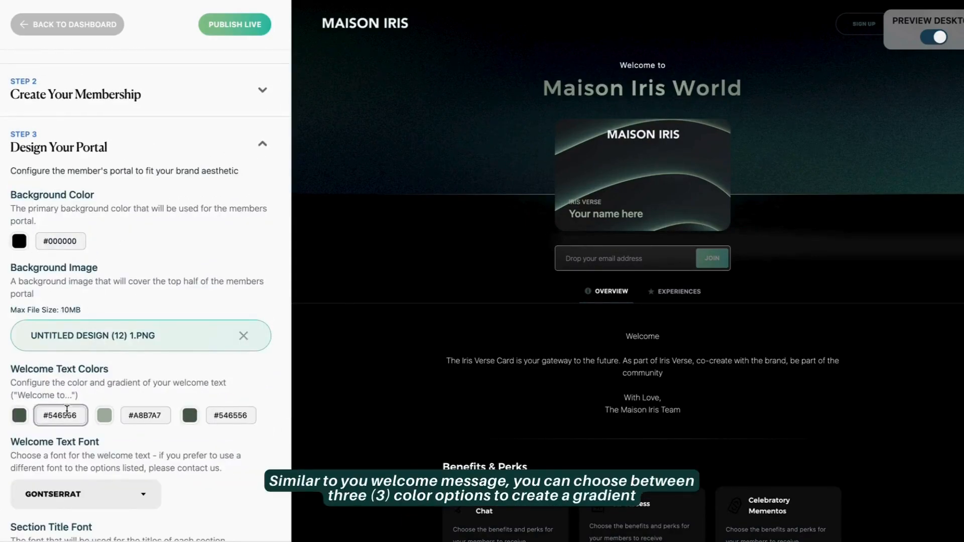
pyautogui.doubleClick(66, 420)
pyautogui.hotkey('ctrl', 'c')
pyautogui.click(262, 145)
pyautogui.doubleClick(60, 306)
pyautogui.hotkey('ctrl', 'v')
pyautogui.doubleClick(236, 306)
pyautogui.hotkey('ctrl', 'v')
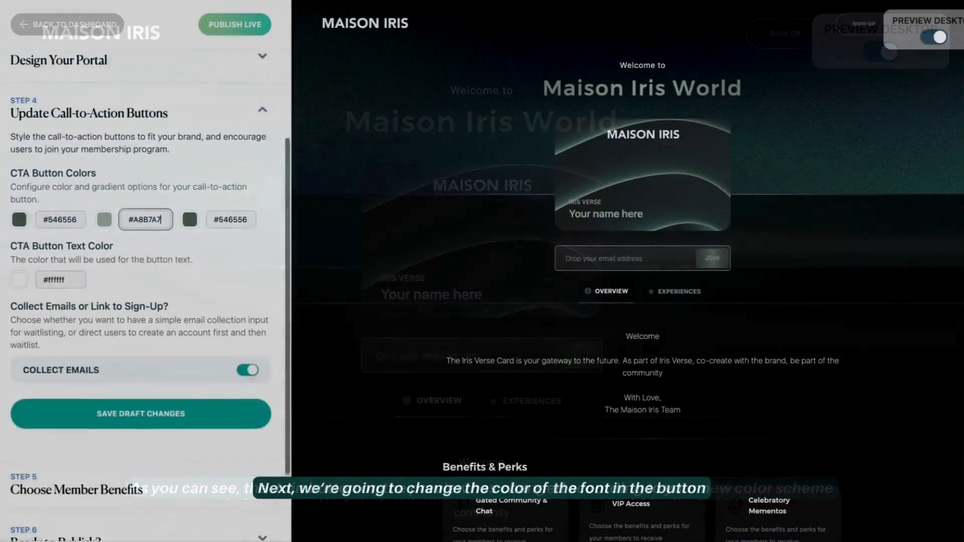
# Step: Set the call-to-action button text color to black, #000000
pyautogui.scroll(-2, 146, 302)
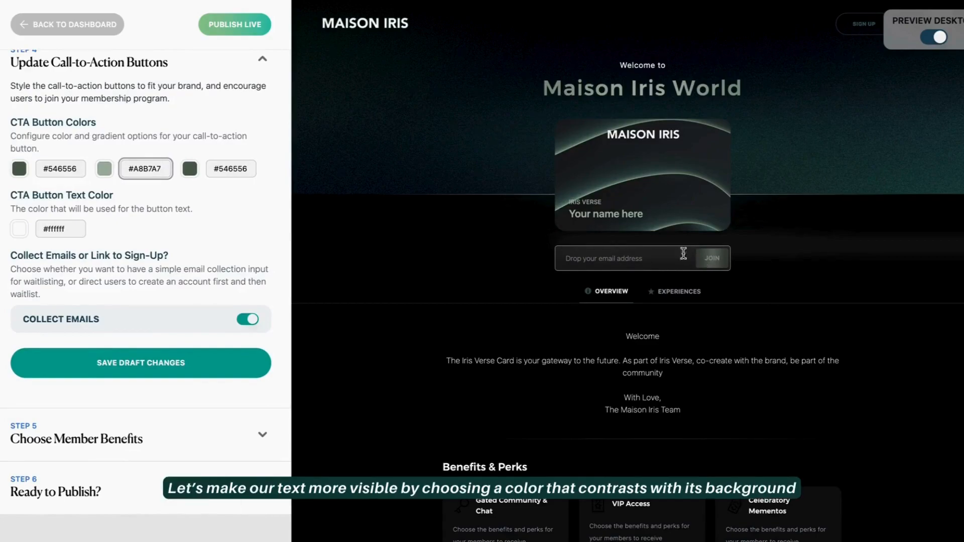
pyautogui.click(19, 228)
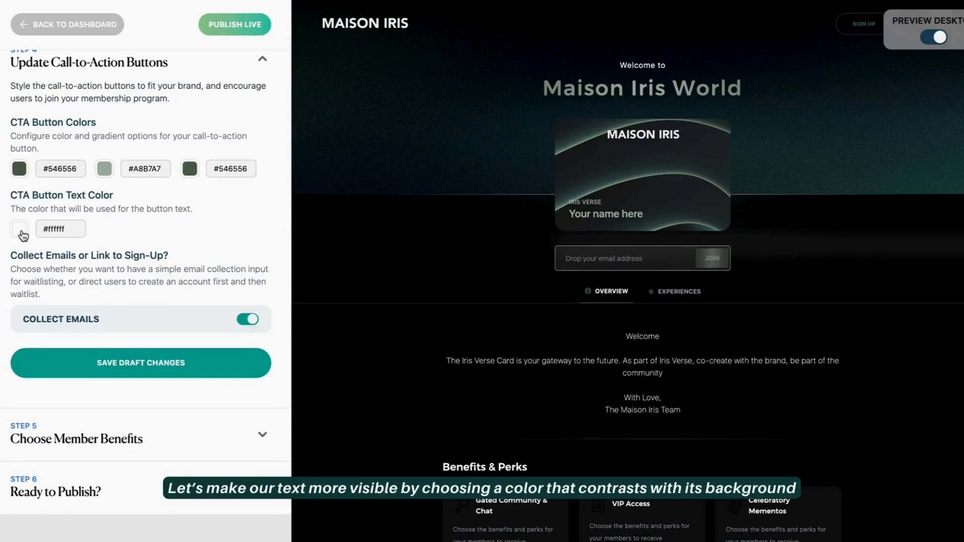
pyautogui.moveTo(29, 273); pyautogui.dragTo(10, 340)
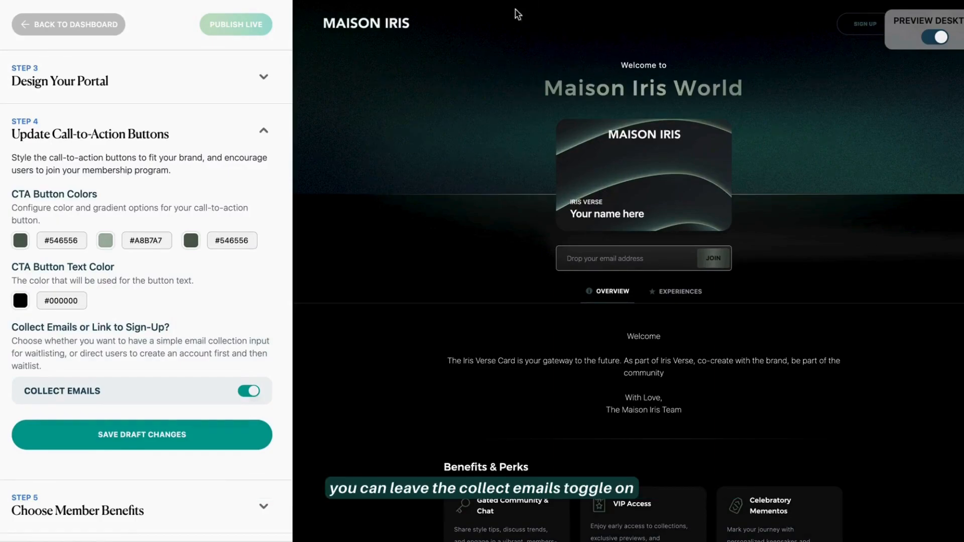
# Step: Try the link to sign-up option, switch back to collecting emails, and save the call-to-action draft
pyautogui.click(246, 394)
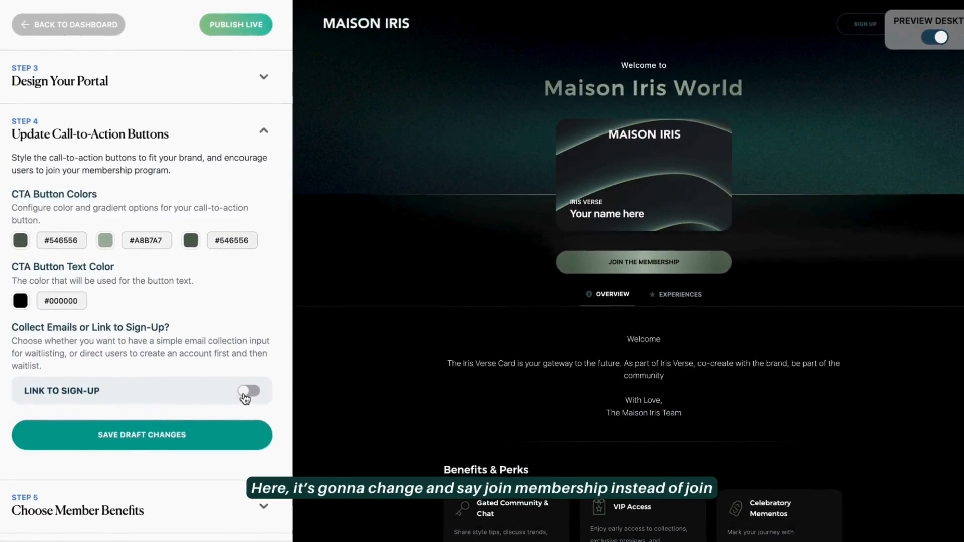
pyautogui.click(248, 390)
pyautogui.scroll(-1, 131, 378)
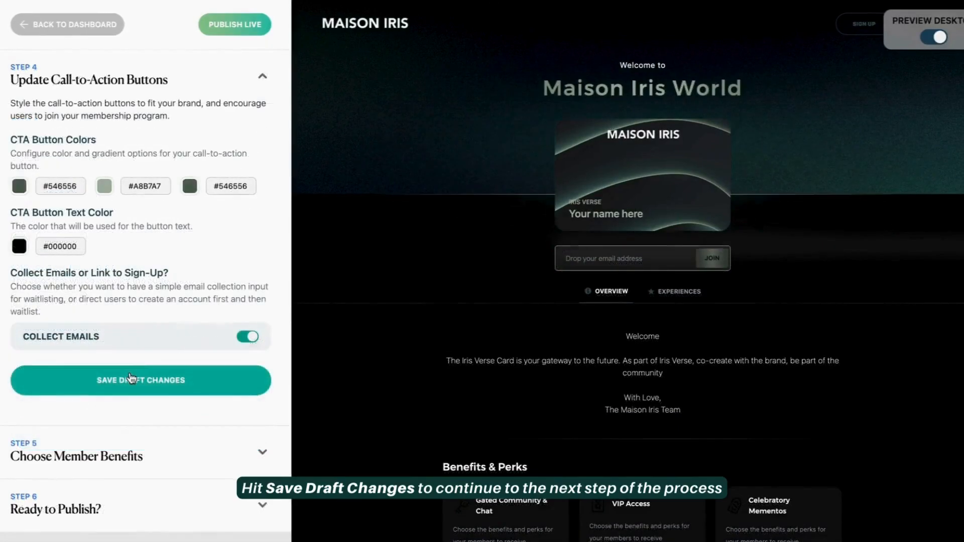
pyautogui.click(129, 379)
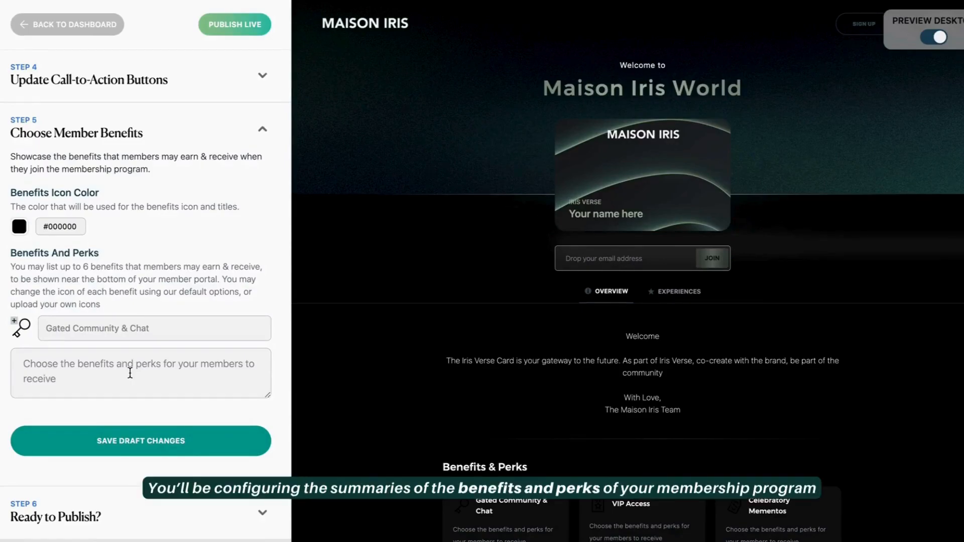
# Step: Set the benefits icon color to #546556, copying the code from the first call-to-action button color
pyautogui.scroll(-5, 371, 309)
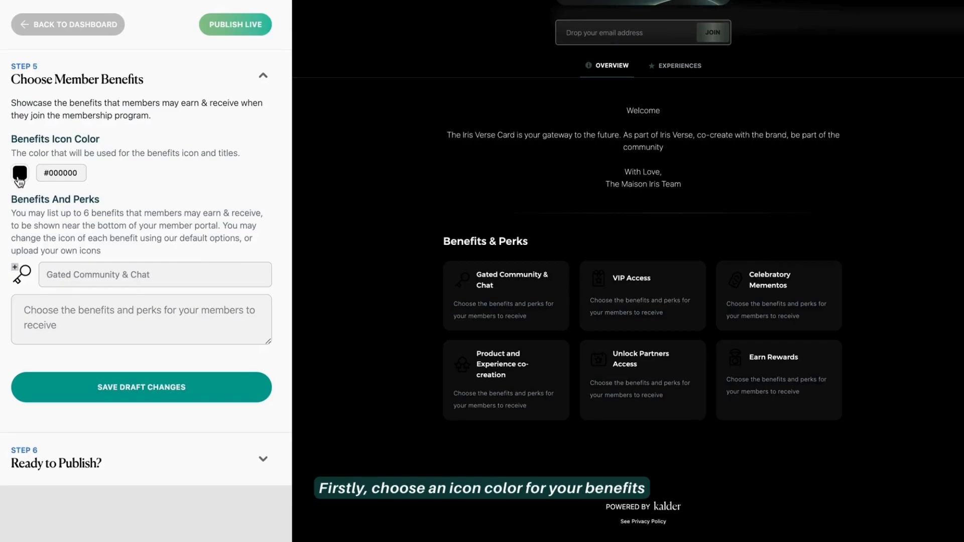
pyautogui.scroll(3, 155, 170)
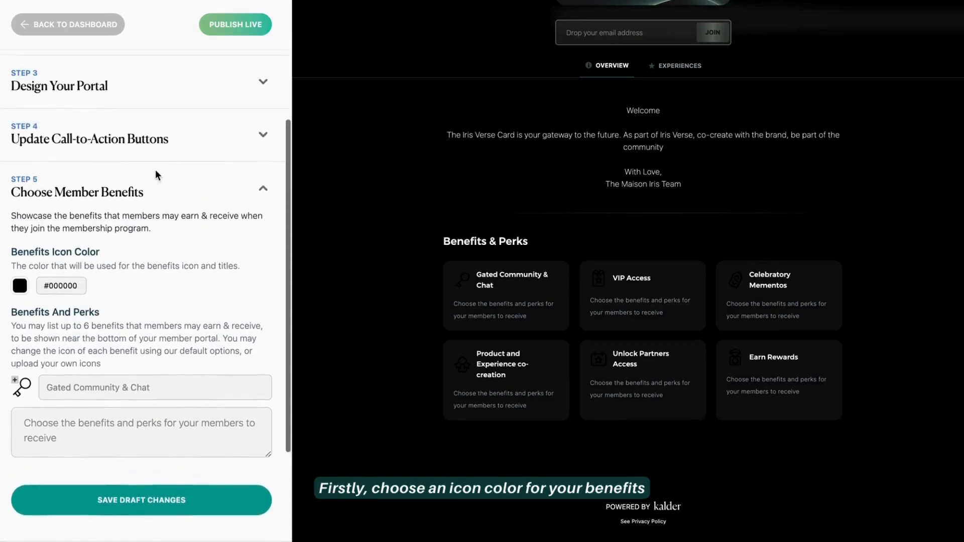
pyautogui.click(244, 134)
pyautogui.doubleClick(57, 250)
pyautogui.hotkey('ctrl', 'c')
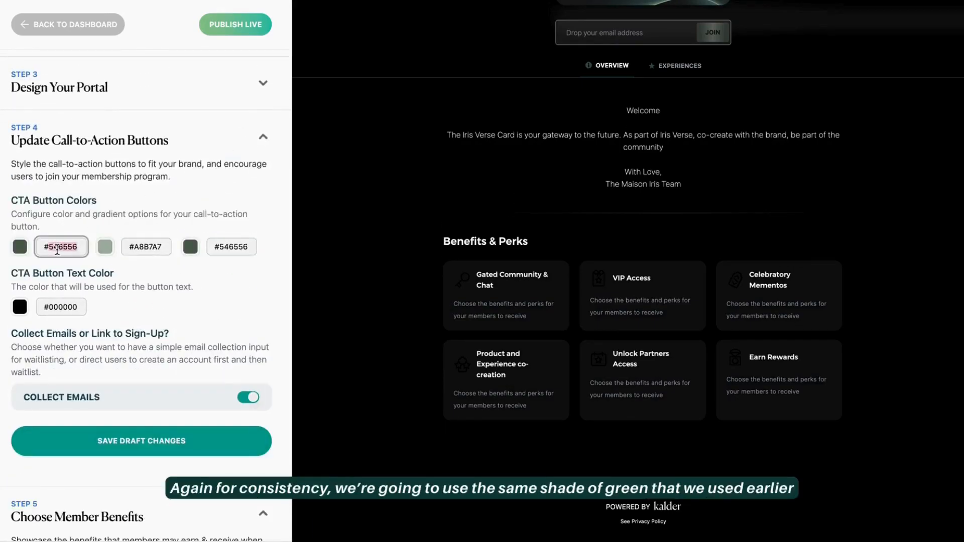
pyautogui.click(262, 139)
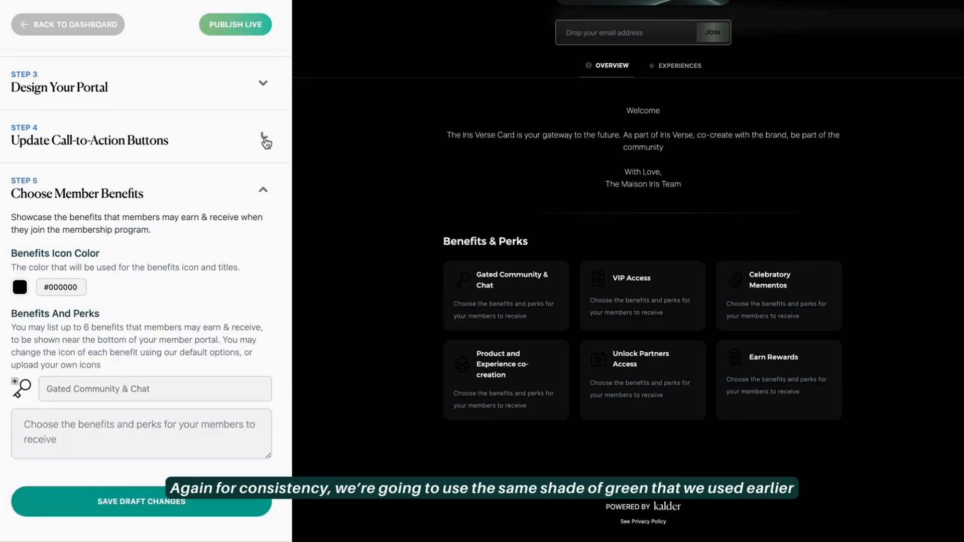
pyautogui.click(67, 287)
pyautogui.doubleClick(68, 287)
pyautogui.hotkey('ctrl', 'v')
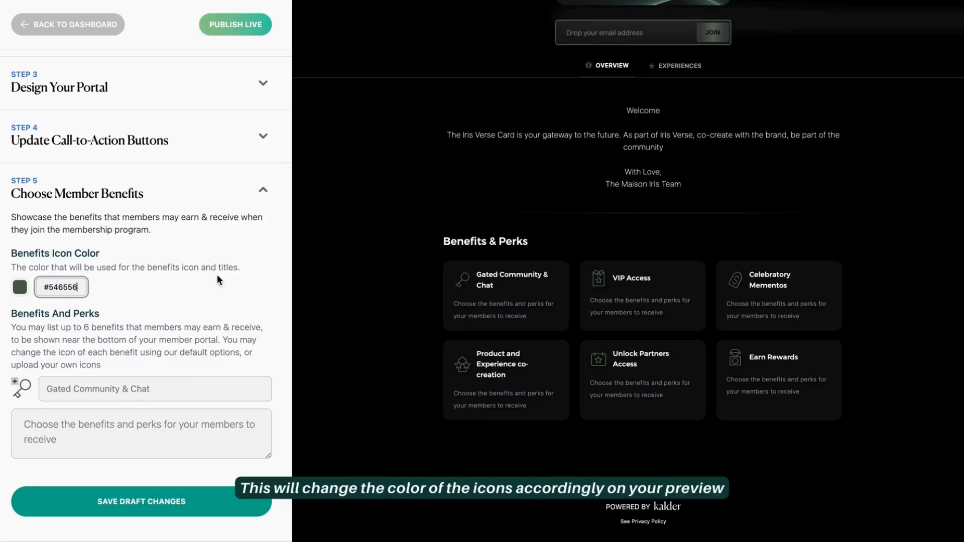
# Step: Enter titles and descriptions for Gated Community & Chat, VIP Access, Celebratory Mementos, Product Experience Co-creation, Unlock Partners Access and Earn Rewards, and save the draft
pyautogui.scroll(-3, 217, 279)
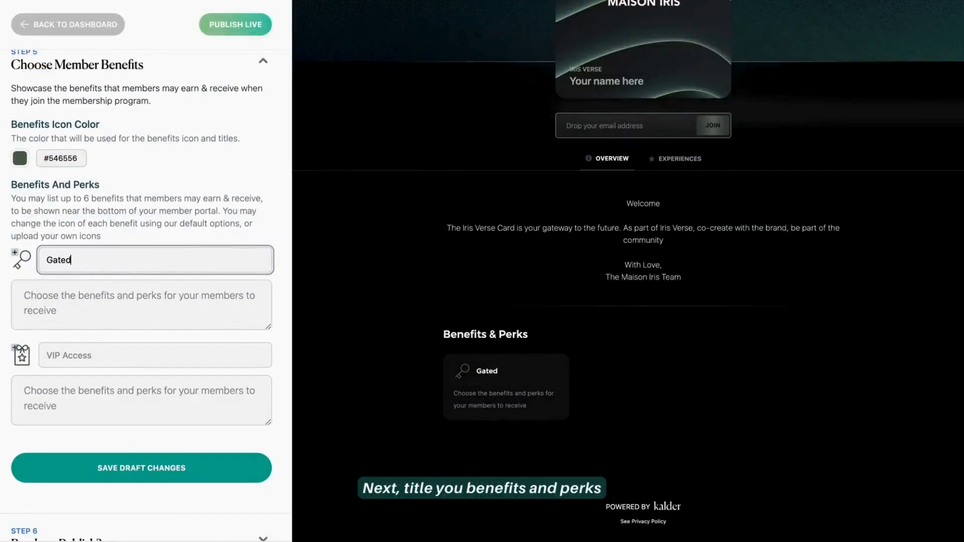
pyautogui.write('Community & Chat')
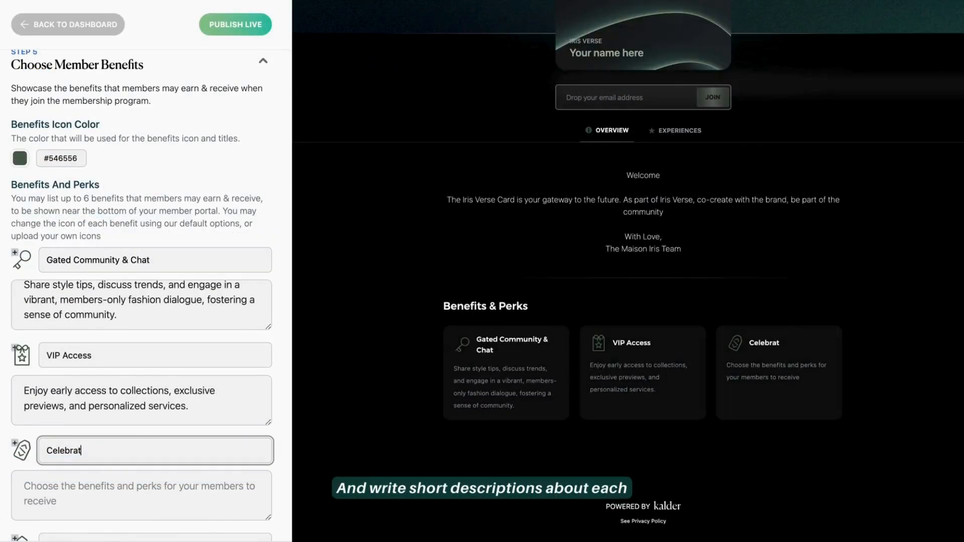
pyautogui.write('ory Mementos')
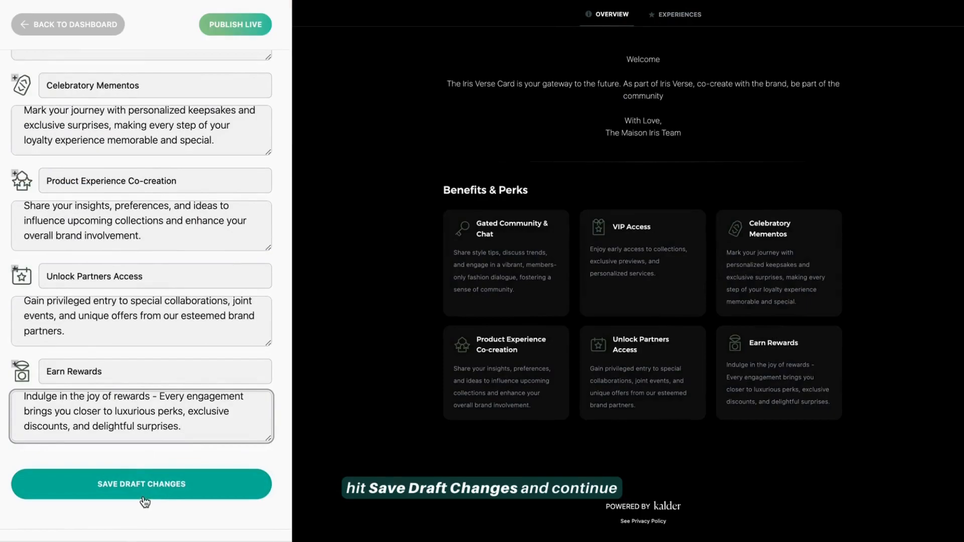
pyautogui.click(144, 501)
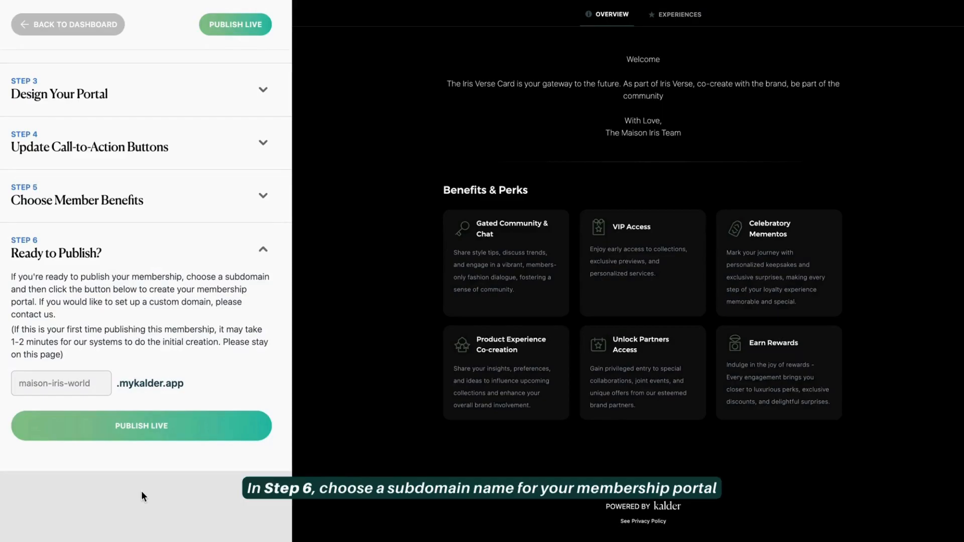
# Step: Set the portal's subdomain to maisonirisworld on mykalder.app and publish the membership live
pyautogui.click(65, 387)
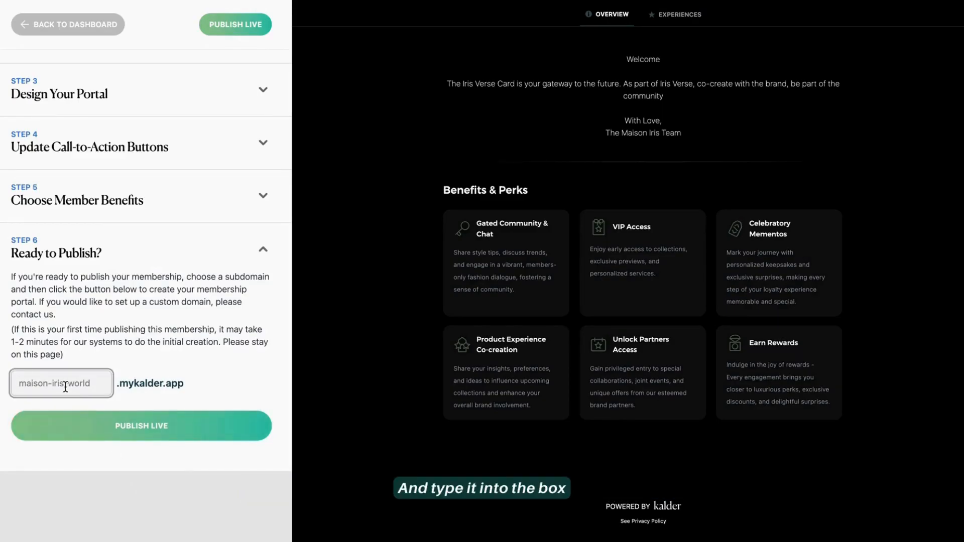
pyautogui.write('ma')
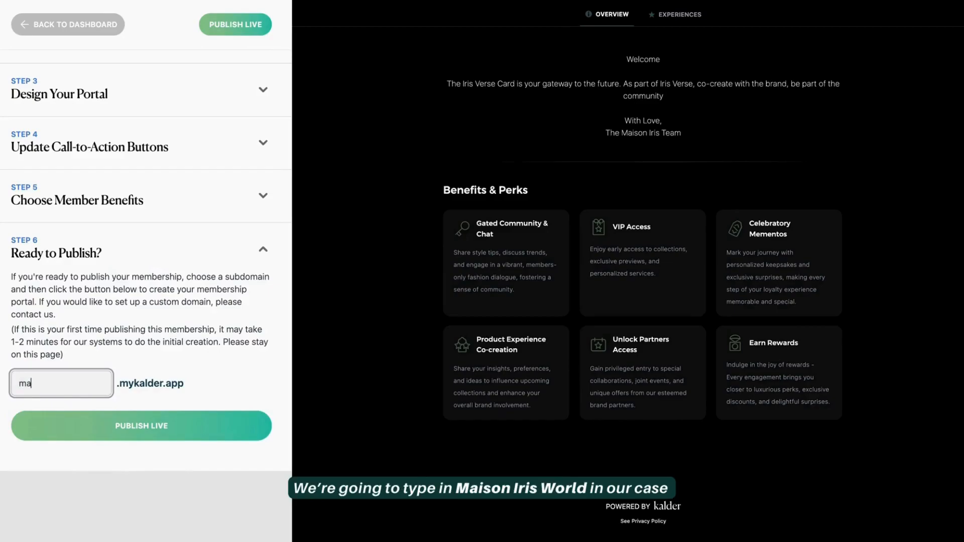
pyautogui.write('isonirisworld')
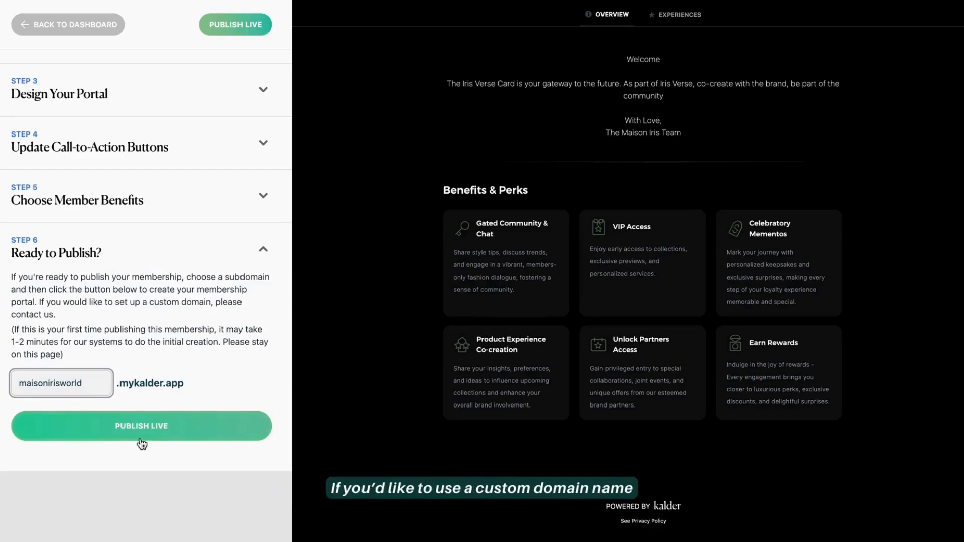
pyautogui.scroll(5, 326, 345)
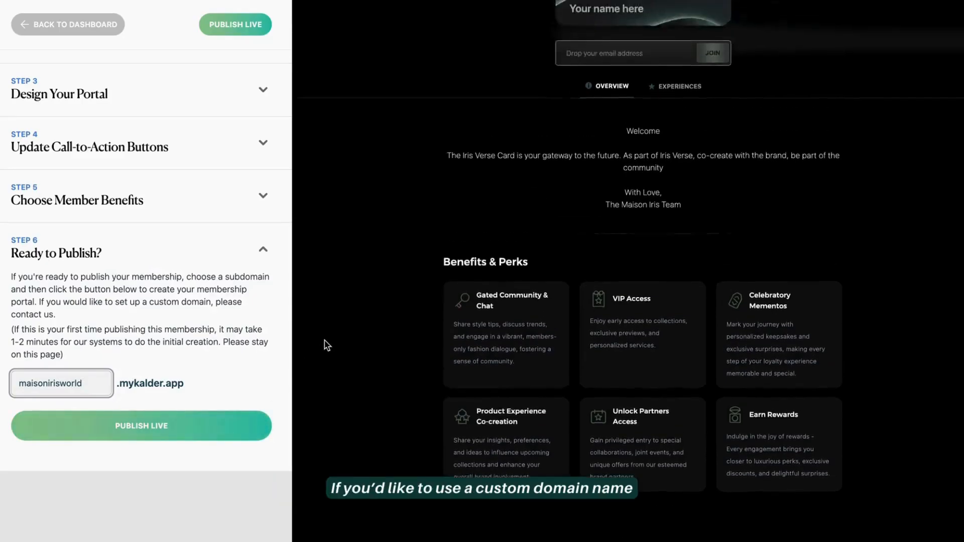
pyautogui.scroll(2, 326, 345)
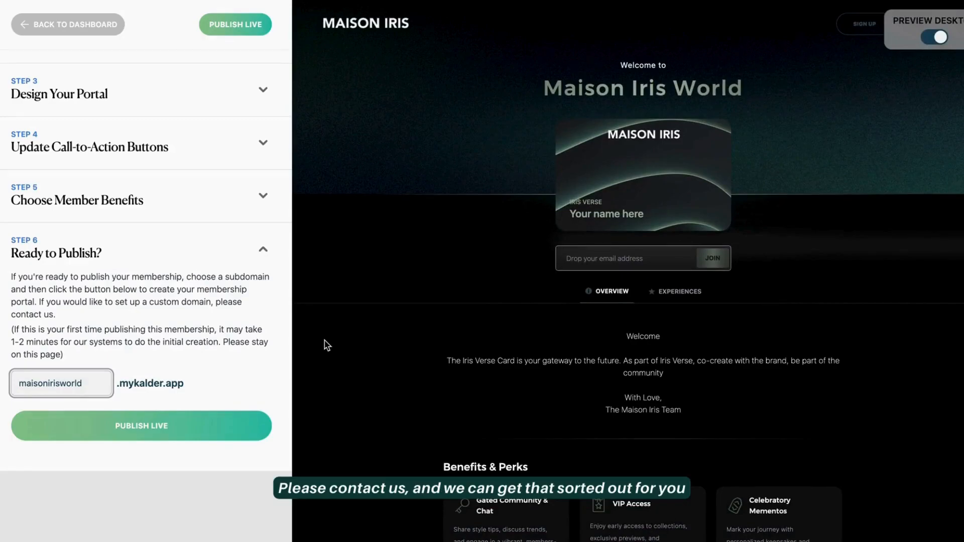
pyautogui.click(139, 441)
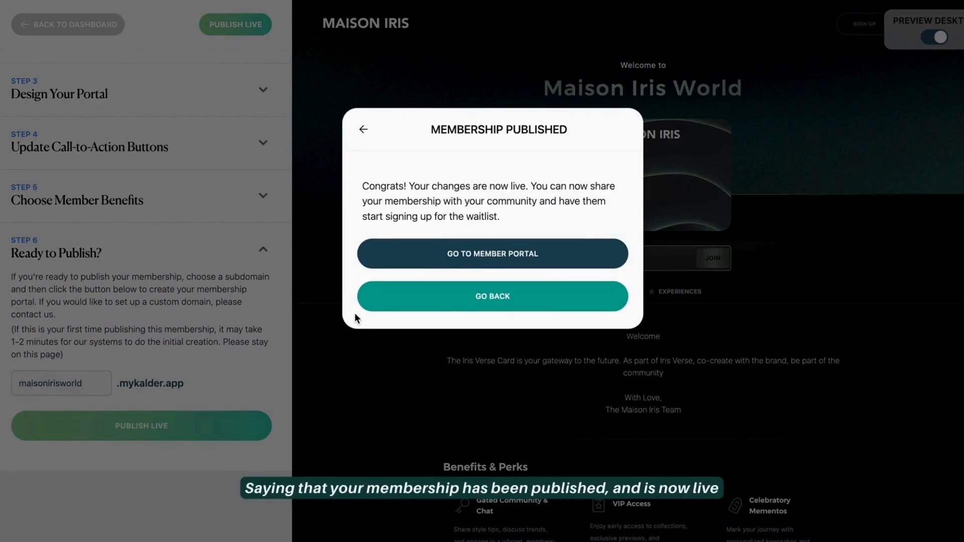
# Step: Open the published member portal and review its header, membership card, welcome text and member benefits
pyautogui.click(440, 257)
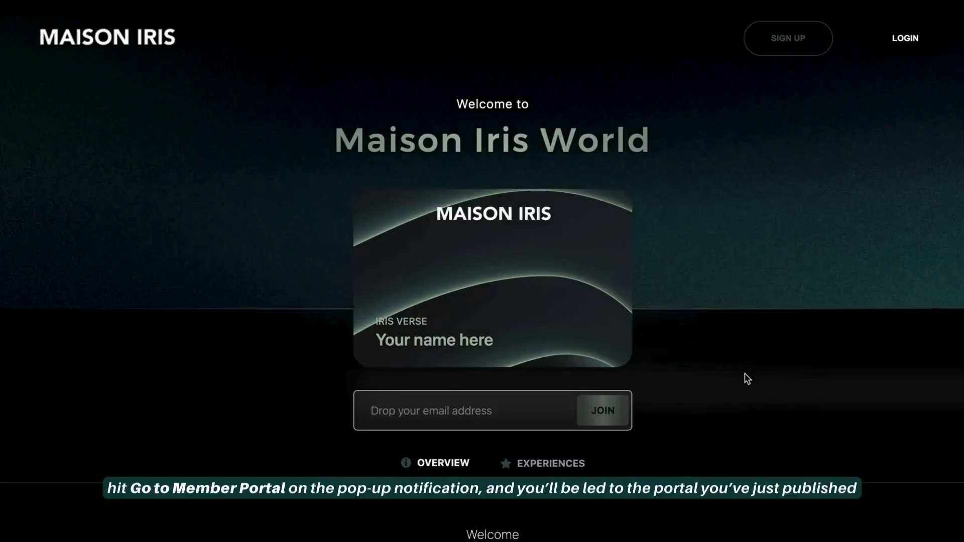
pyautogui.scroll(-4, 748, 379)
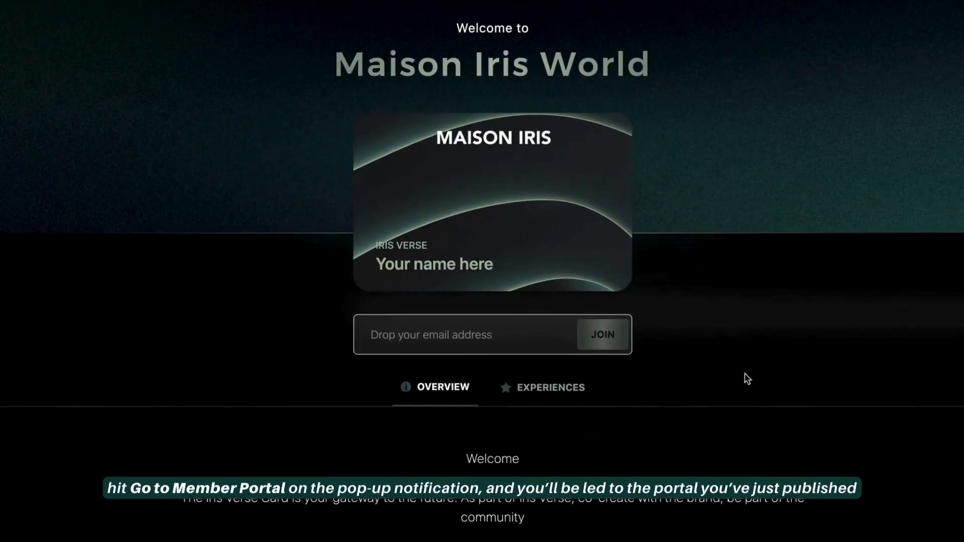
pyautogui.scroll(-6, 747, 379)
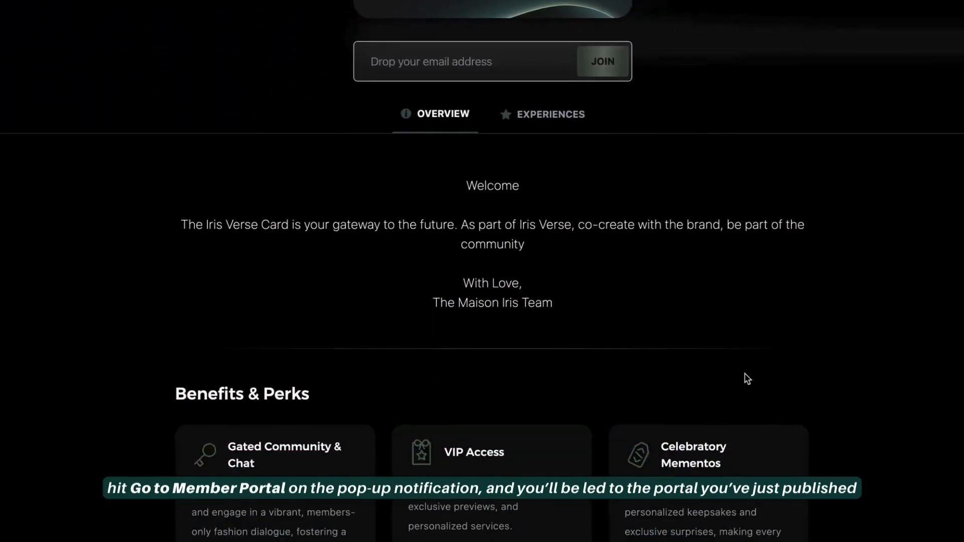
pyautogui.scroll(-5, 745, 375)
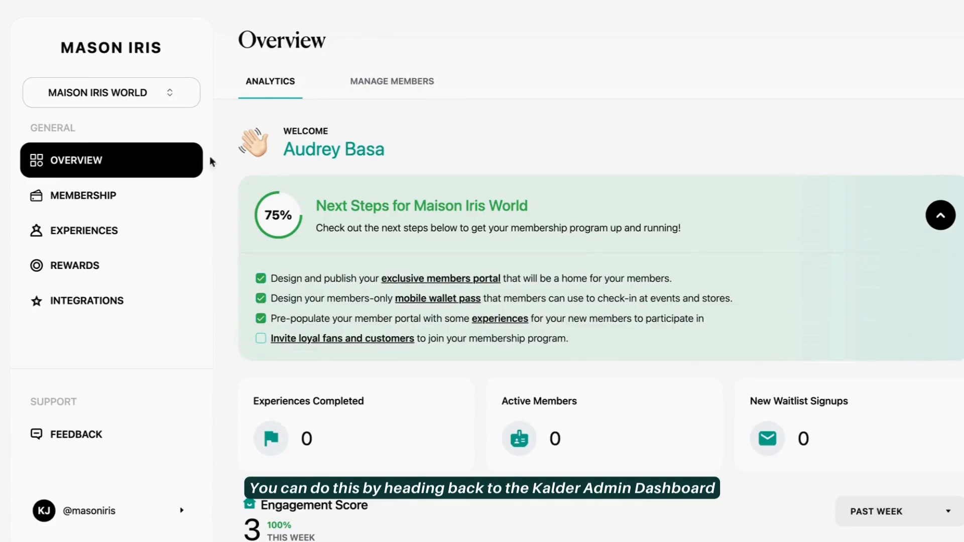
# Step: Open the live Maison Iris World membership for editing from the admin dashboard and look over its brand information and portal preview
pyautogui.click(190, 197)
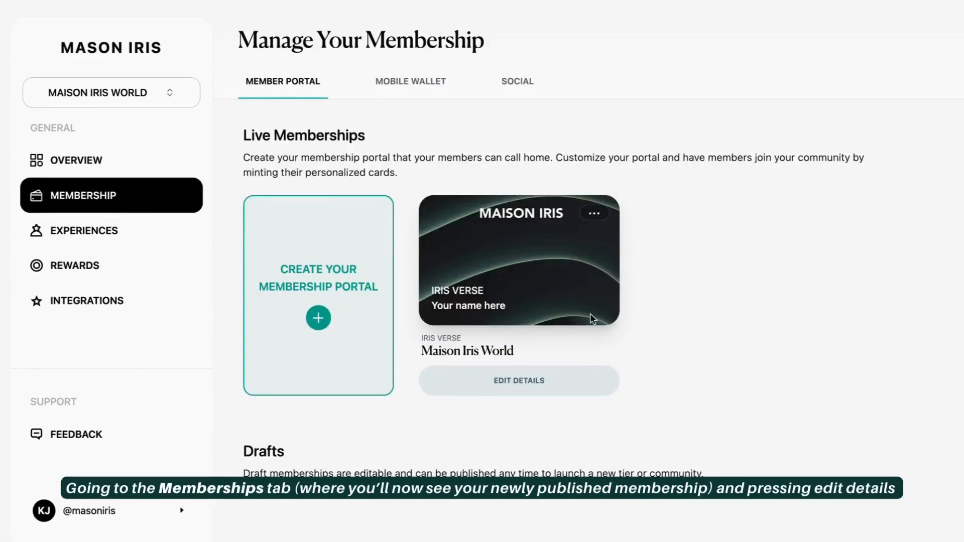
pyautogui.click(595, 220)
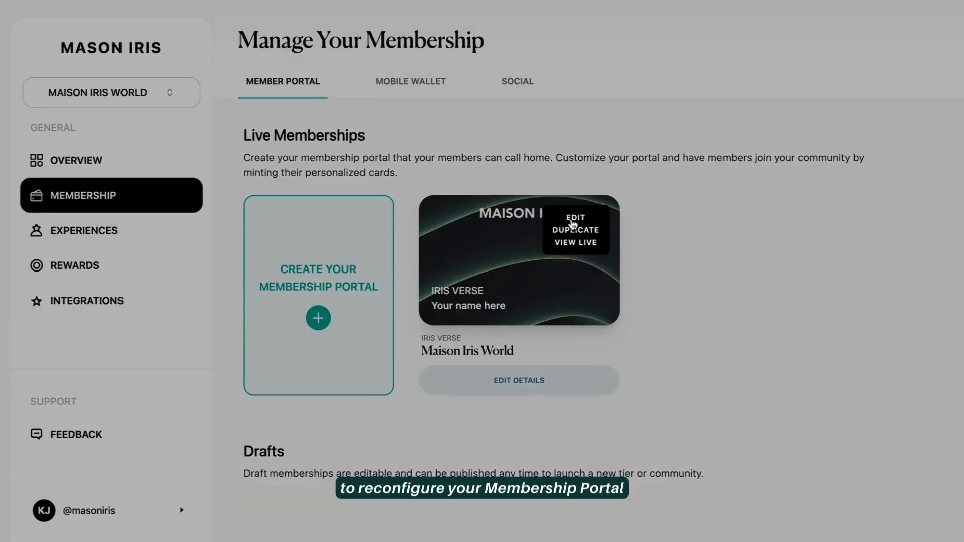
pyautogui.click(592, 219)
pyautogui.scroll(-1, 571, 220)
pyautogui.scroll(-2, 571, 220)
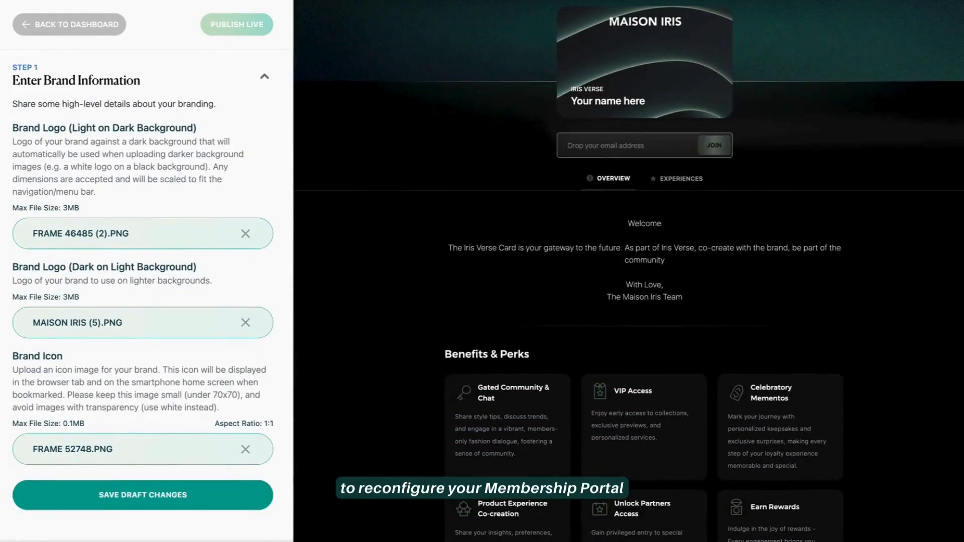
# Step: Leave the membership editor for the dashboard and open the mobile wallet section of the membership management
pyautogui.click(107, 30)
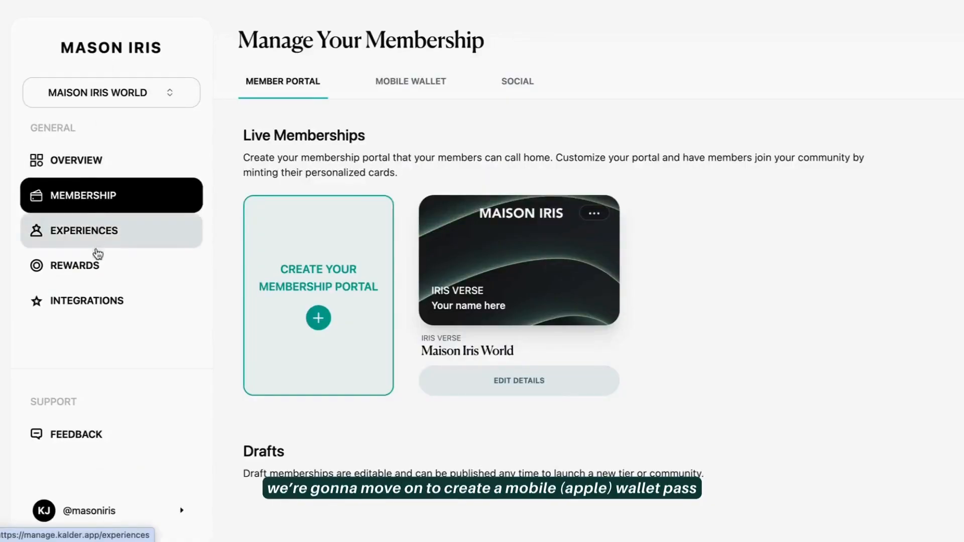
pyautogui.click(400, 83)
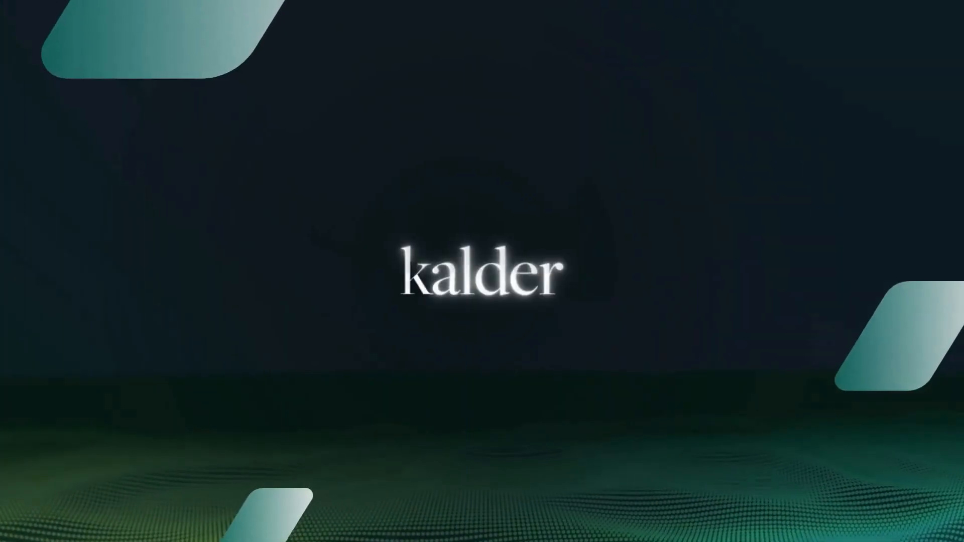